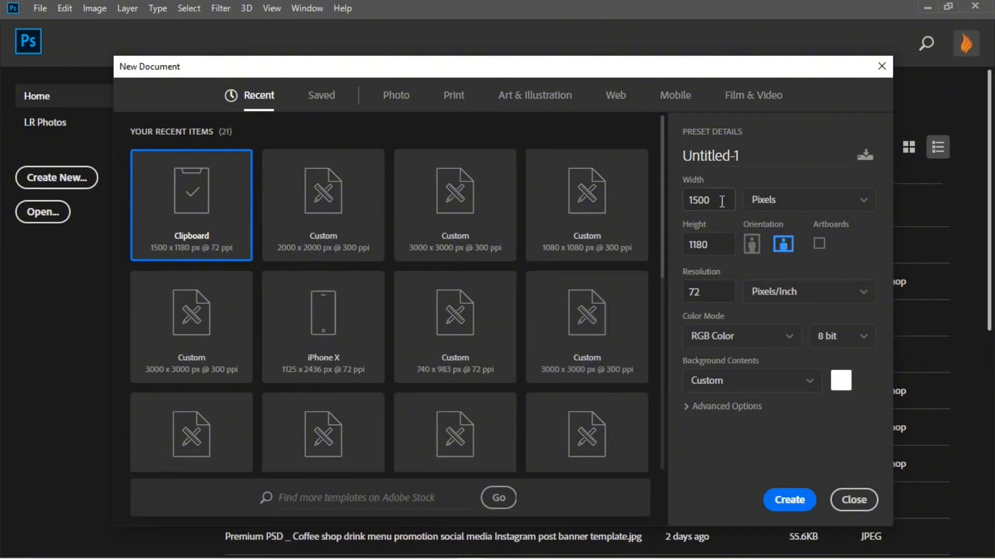
Set the new document's size to 2000 by 2000 pixels and its resolution to 300 pixels per inch
double_click(722, 201)
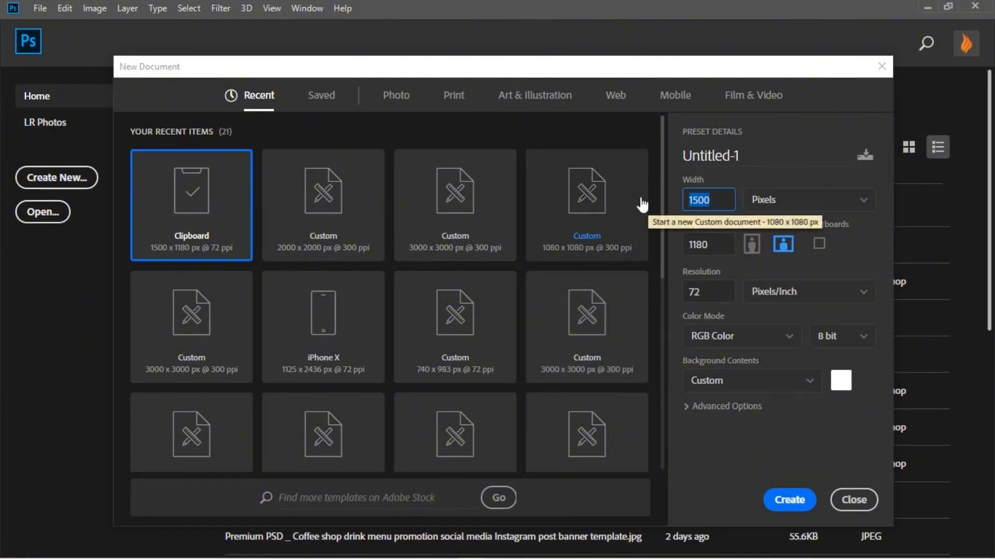
text(2000)
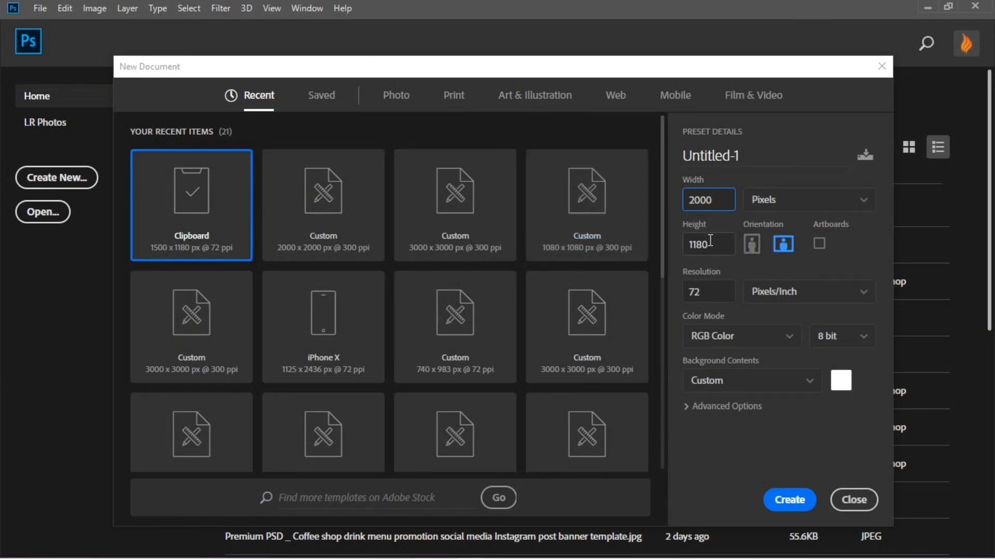
drag(711, 243, 664, 243)
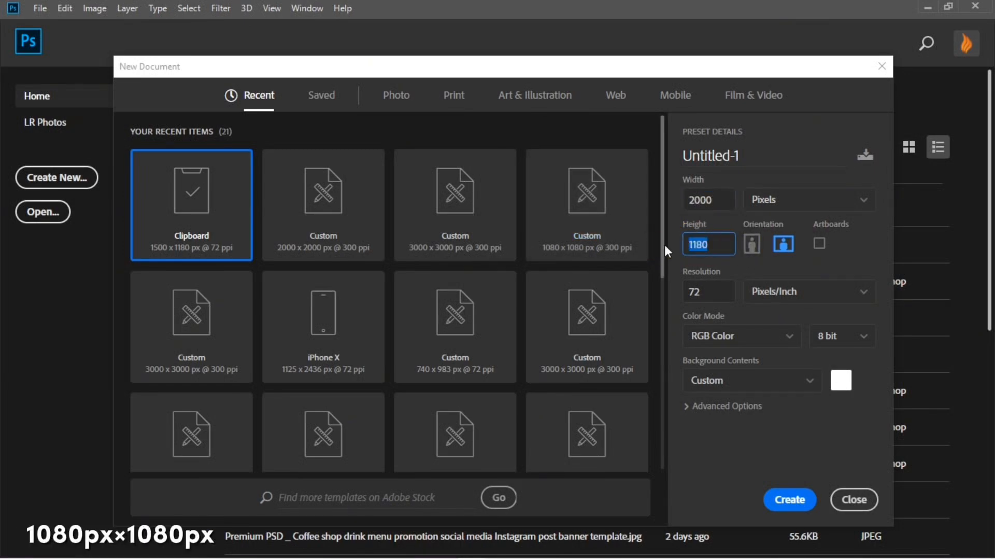
text(2000)
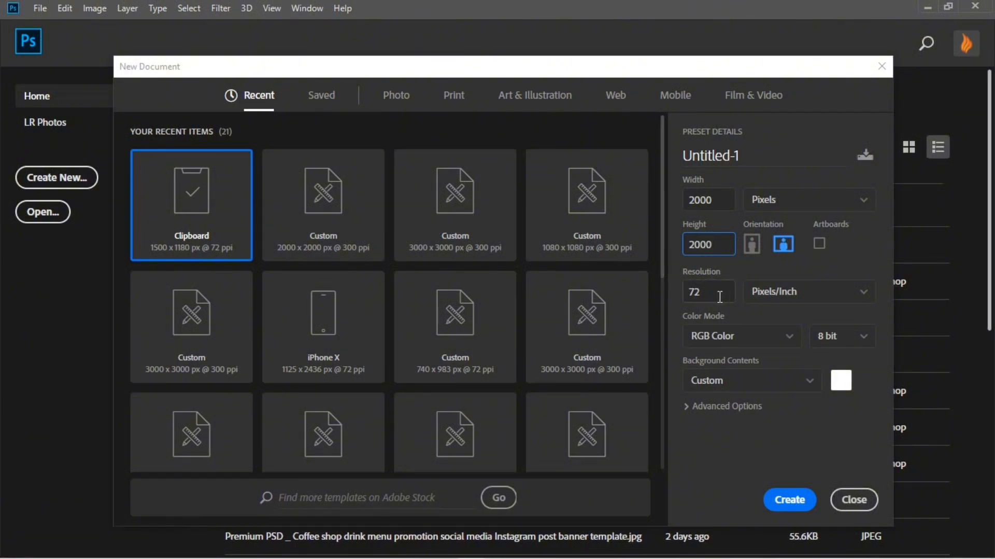
drag(719, 294, 687, 289)
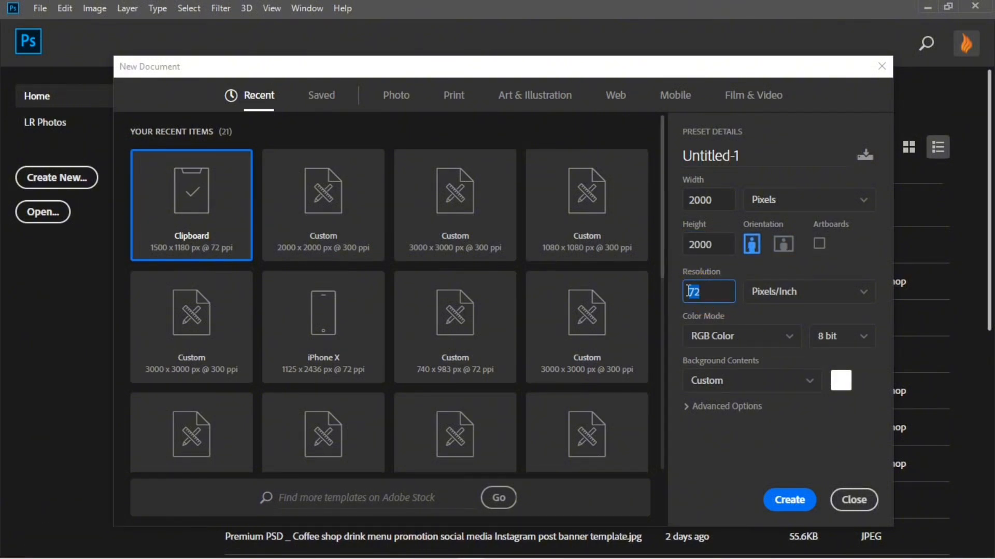
text(300)
click(866, 291)
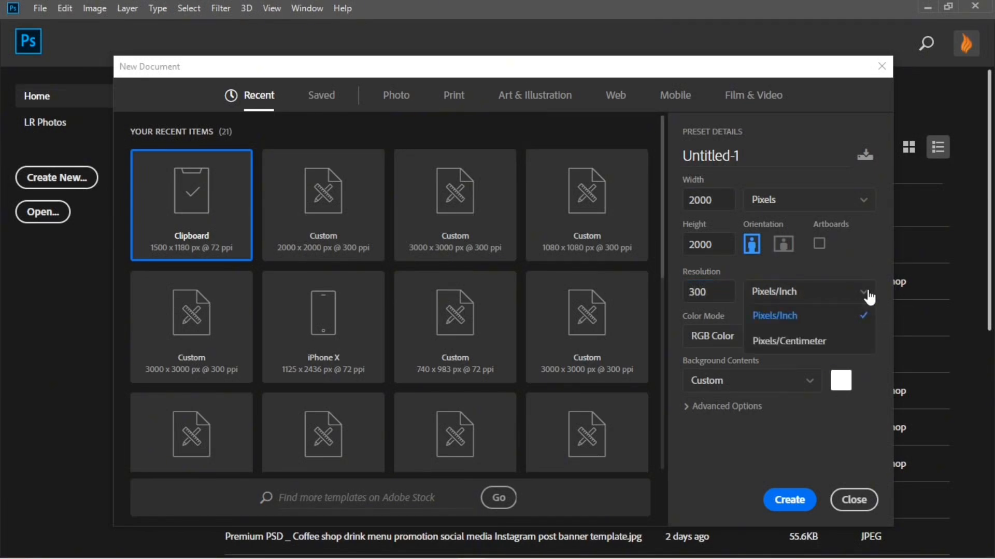
click(868, 294)
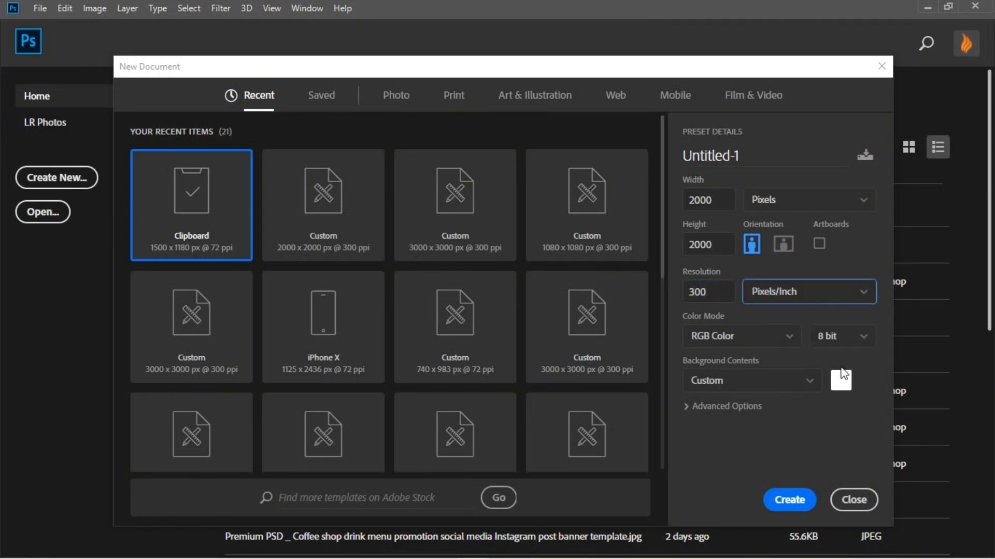
Create the document in 8-bit RGB Color with a white background and the Don't Color Manage profile
click(782, 345)
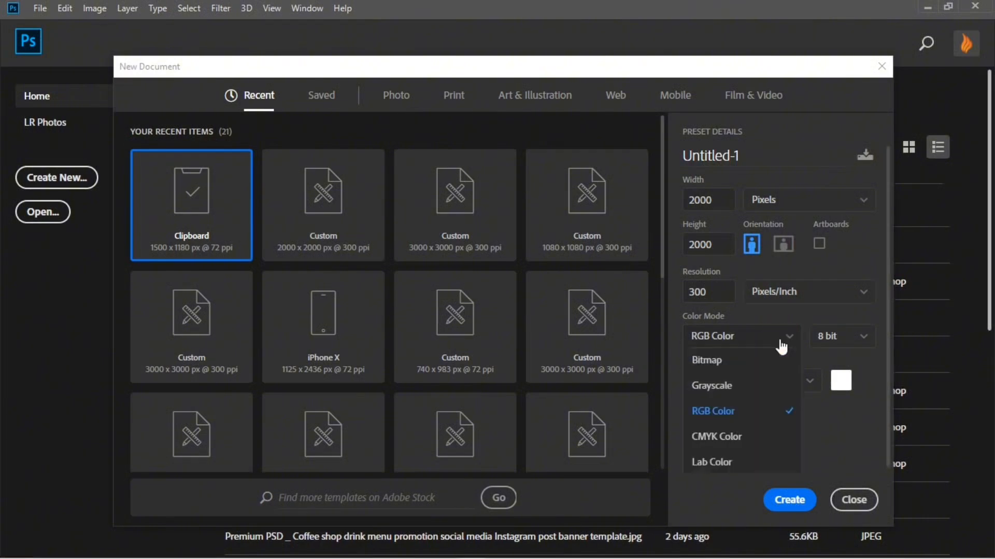
click(782, 345)
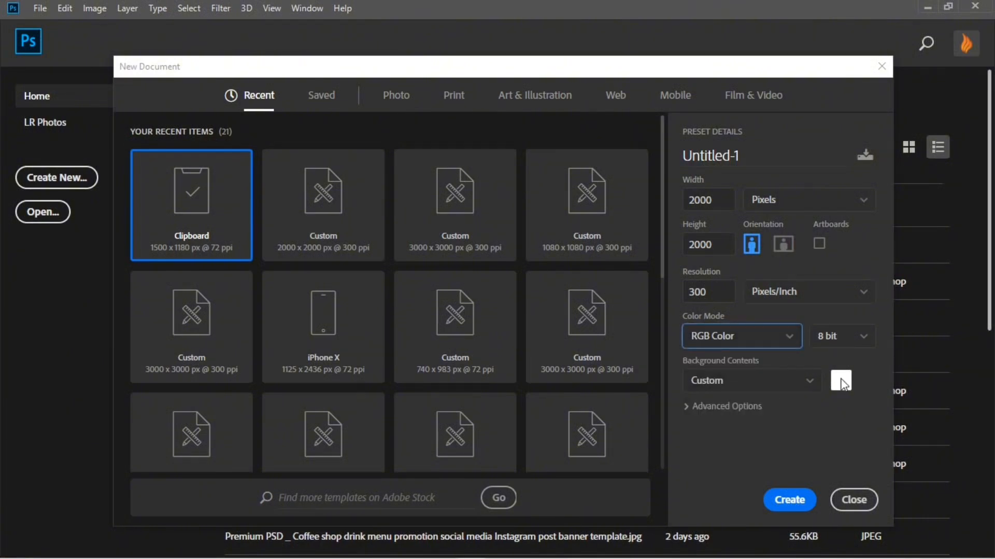
click(688, 408)
click(833, 444)
click(833, 444)
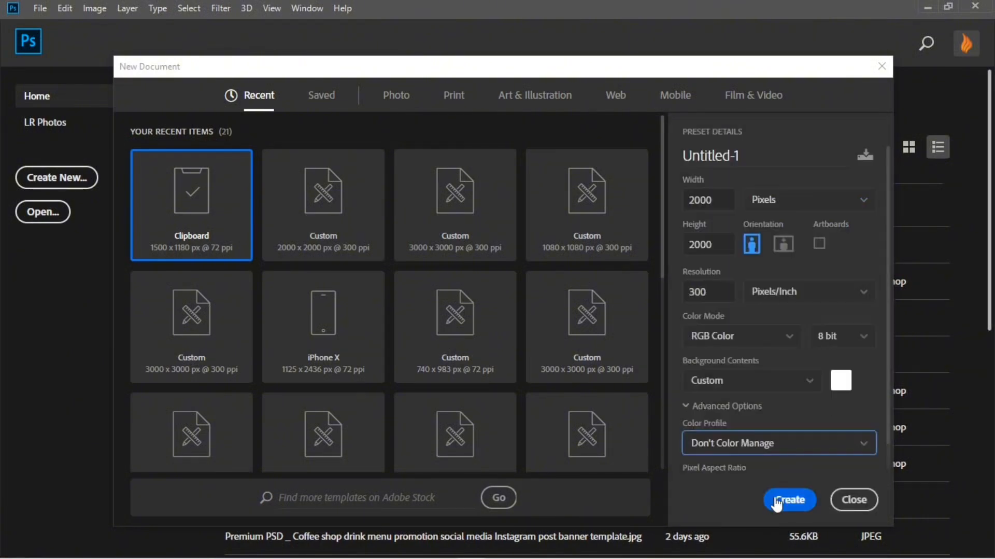
click(775, 502)
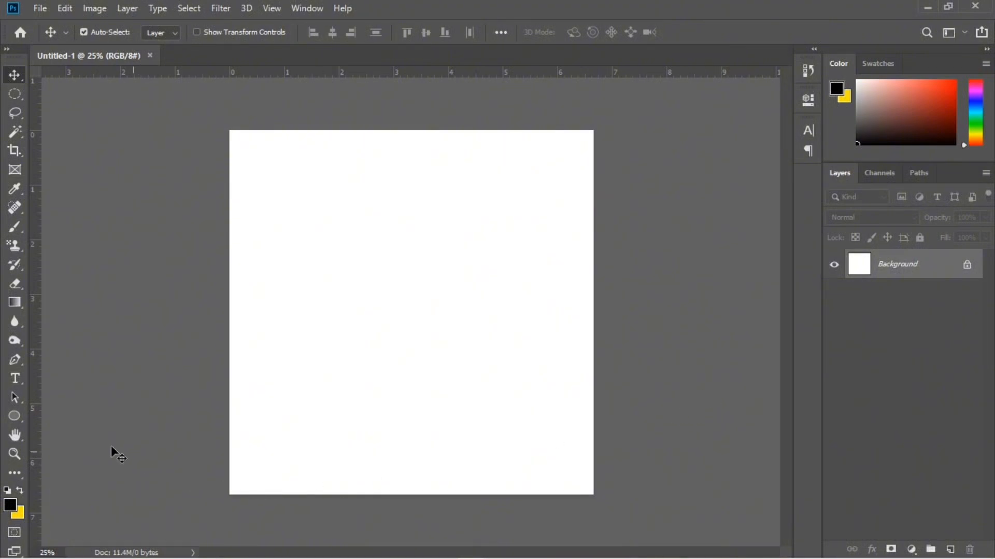
Draw a black 100 by 100 px square with the Rectangle tool and move it into the canvas's top-left corner
click(18, 418)
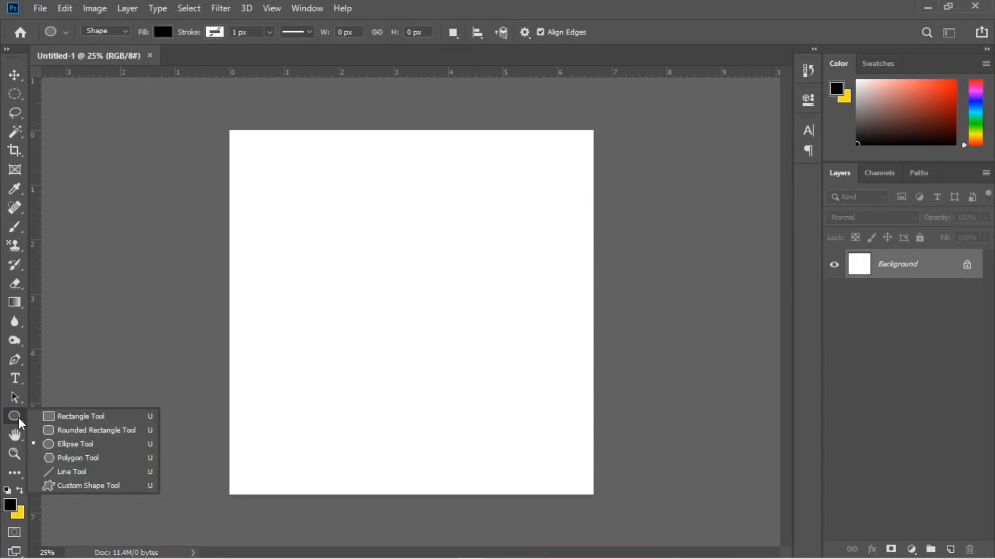
click(57, 416)
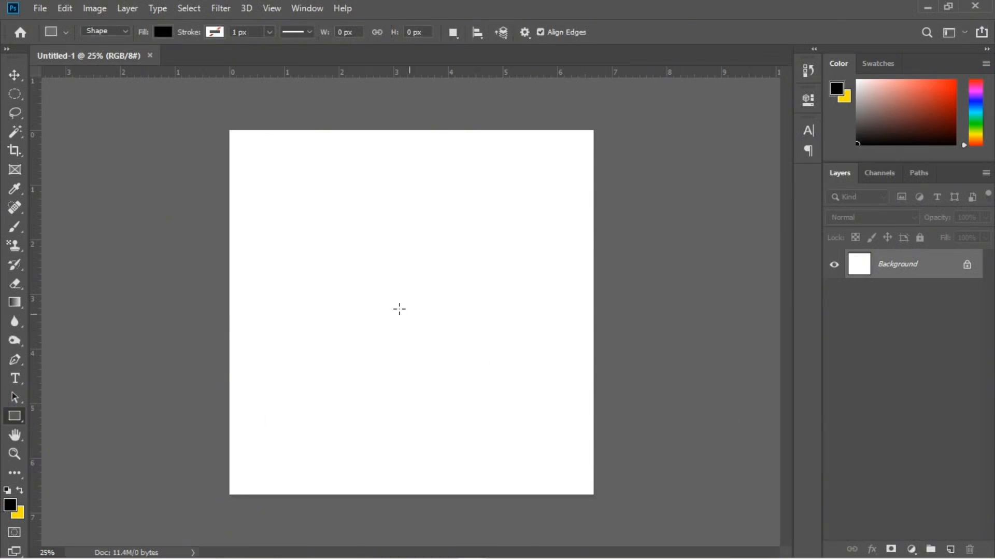
click(382, 268)
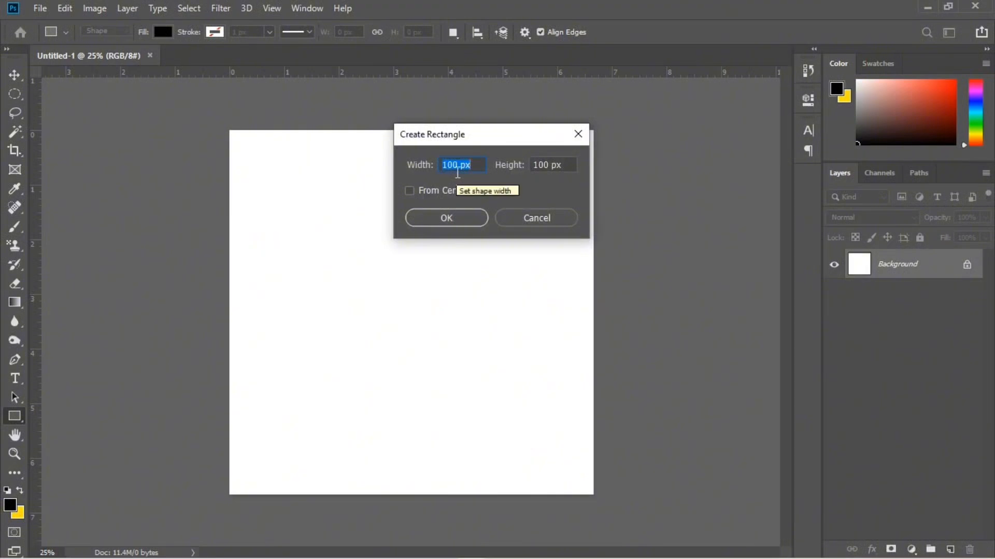
click(461, 219)
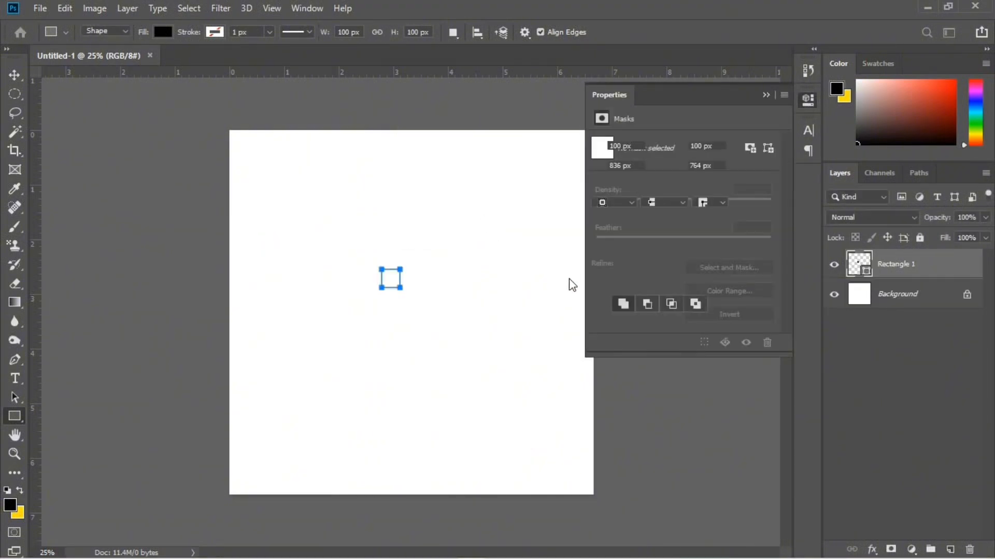
click(15, 75)
drag(392, 280, 237, 147)
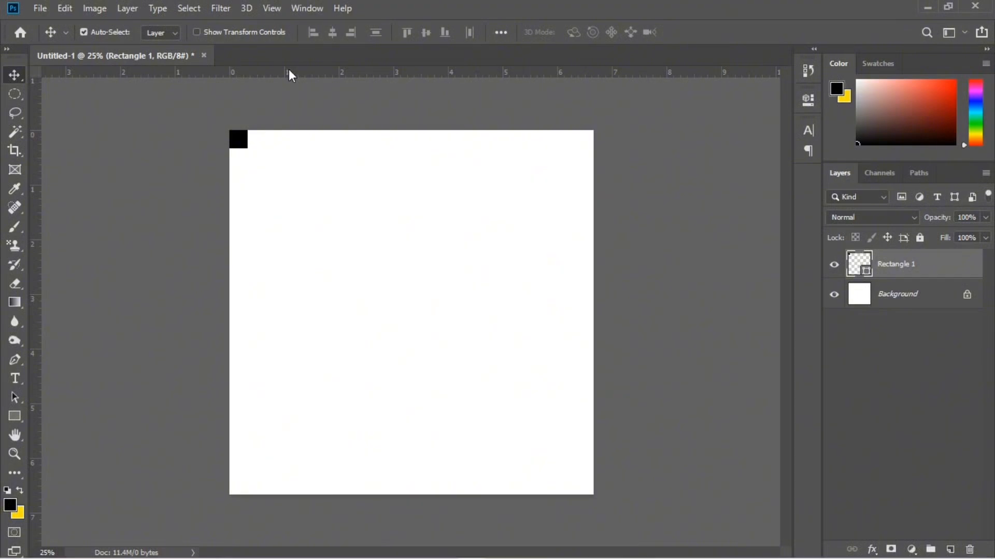
Place guides 100 px inside all four canvas edges using the square as a gauge, and delete the square
key(ctrl+r)
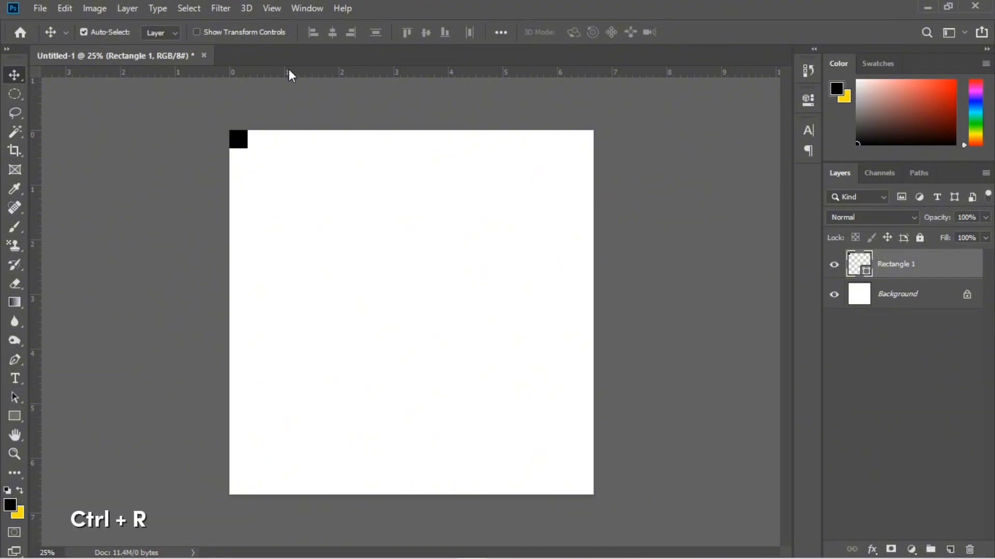
key(ctrl+r)
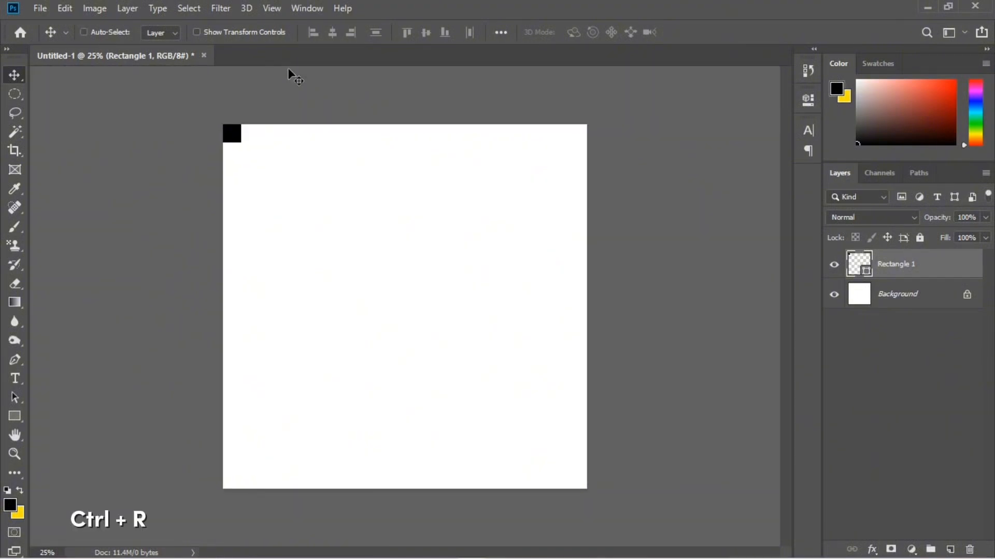
key(ctrl+r)
click(289, 70)
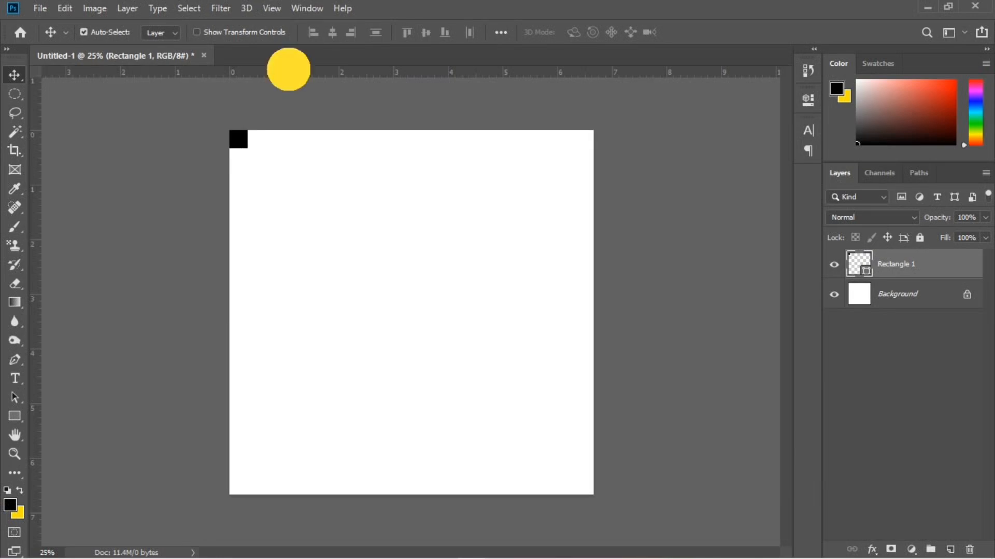
drag(289, 70, 288, 148)
drag(32, 130, 596, 492)
drag(577, 78, 569, 478)
drag(33, 254, 574, 289)
drag(943, 263, 970, 548)
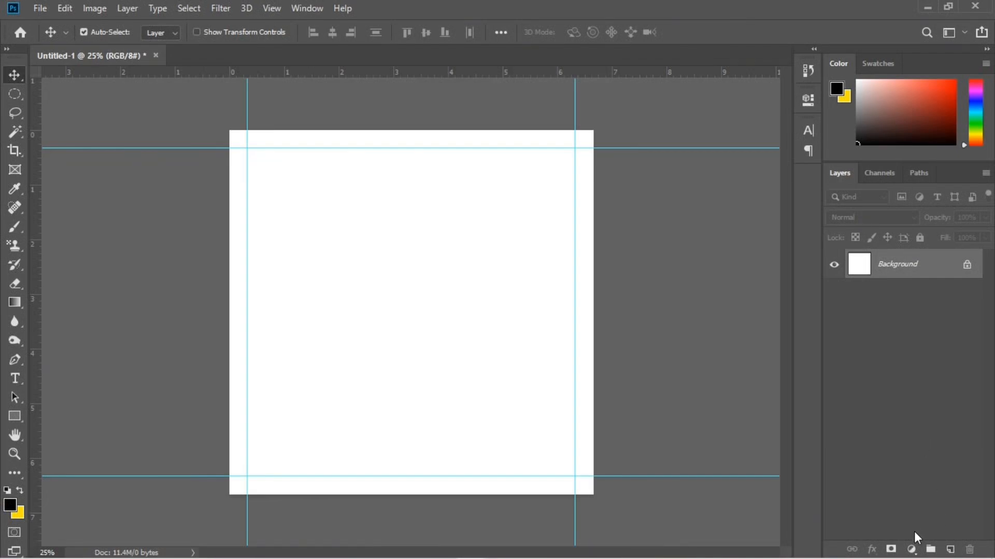
Add a Solid Color fill layer with the colour #007c78 above the background
click(913, 547)
click(915, 288)
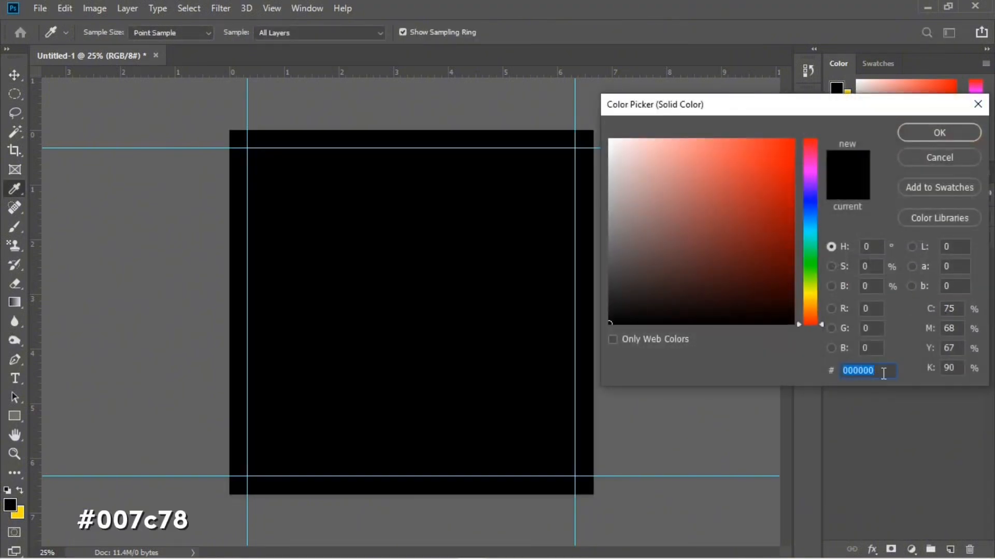
text(00)
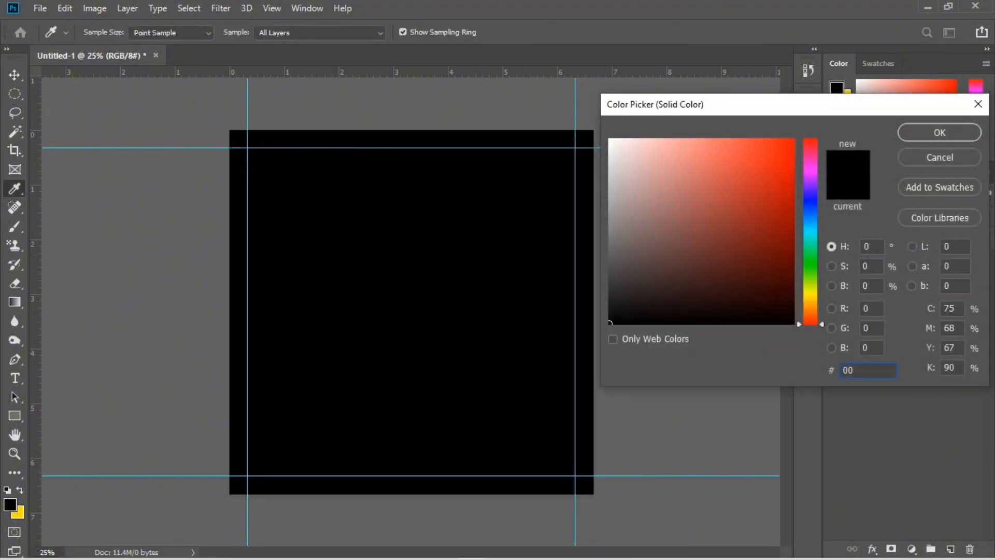
text(7c)
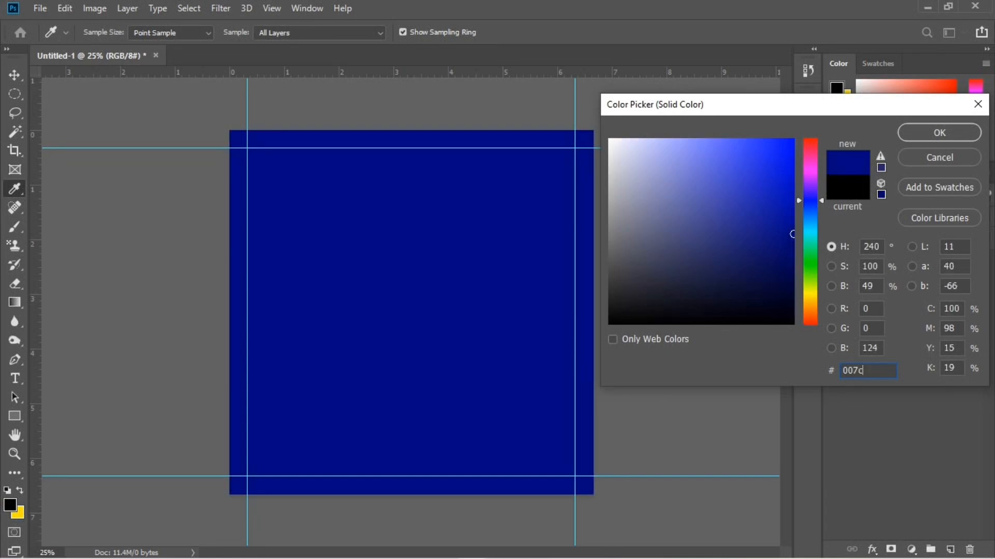
text(78)
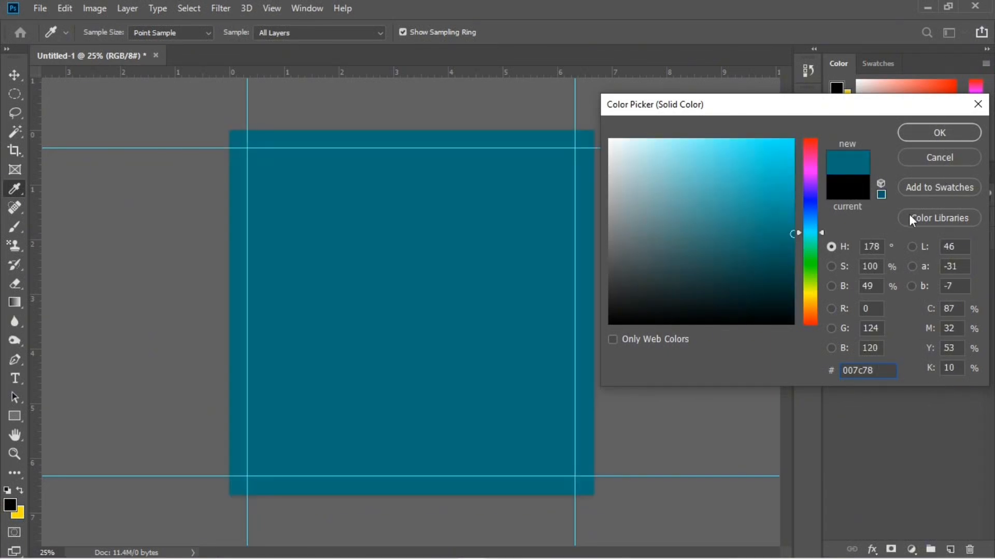
click(931, 133)
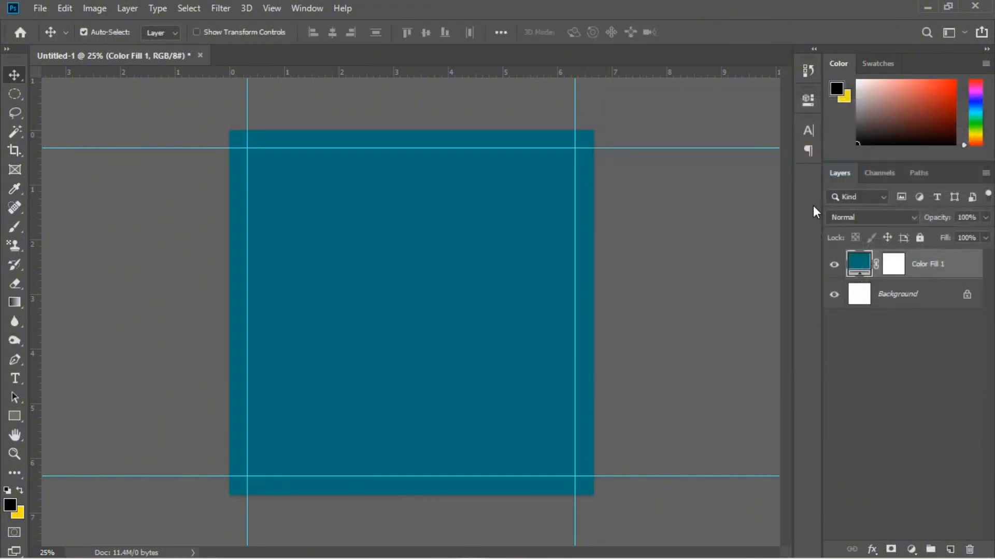
Unlock the Background layer and move the teal colour fill layer beneath it
click(967, 294)
drag(949, 265, 954, 317)
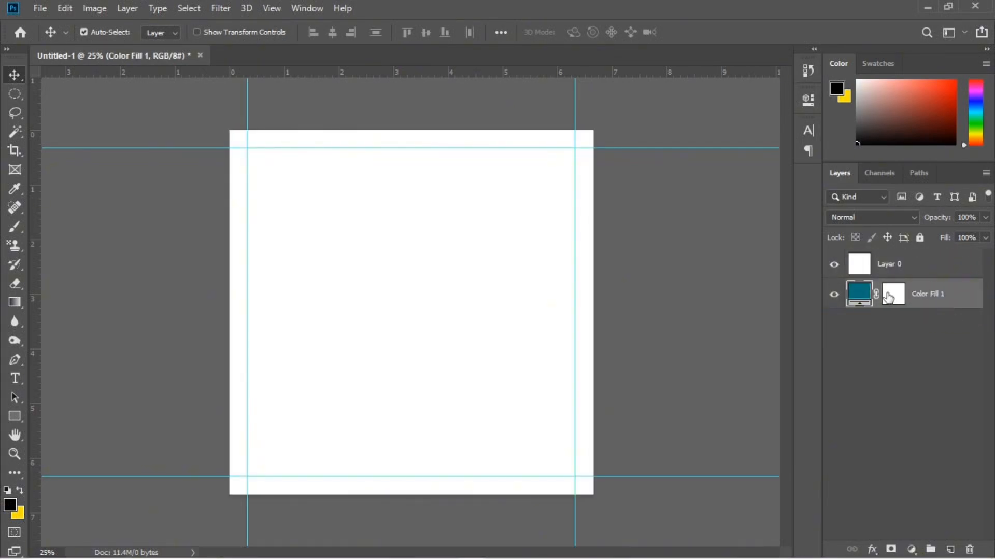
Erase a wide diagonal band with torn edges across the white layer, using a torn-paper eraser brush at size 4200
click(955, 265)
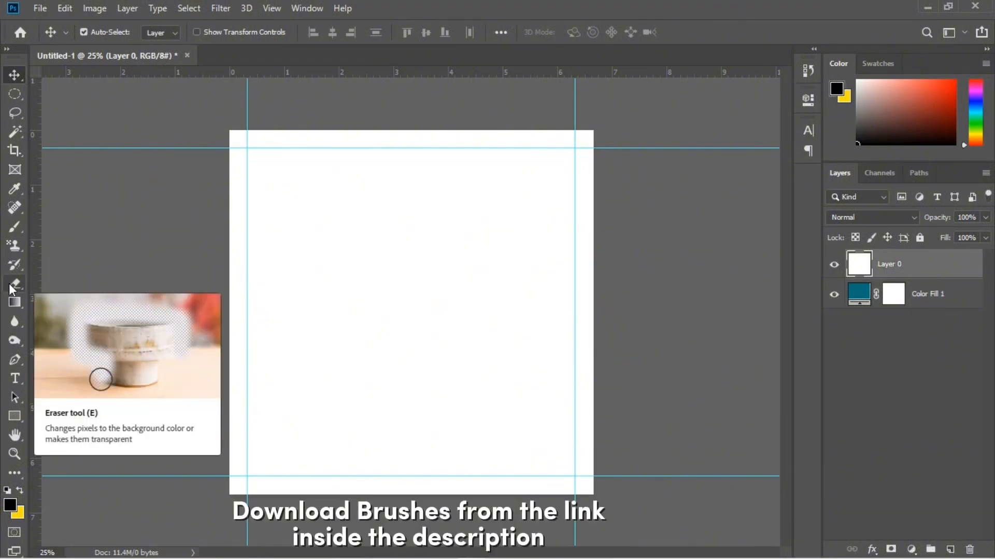
click(8, 283)
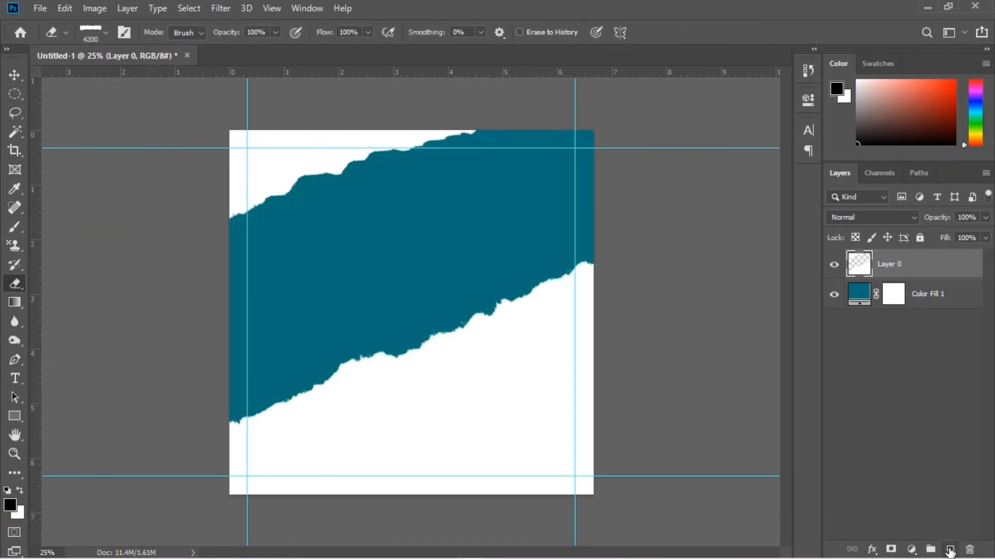
Add a new layer and paint a soft white glow in the teal band's centre with a 1400 px brush at 31% flow
click(951, 549)
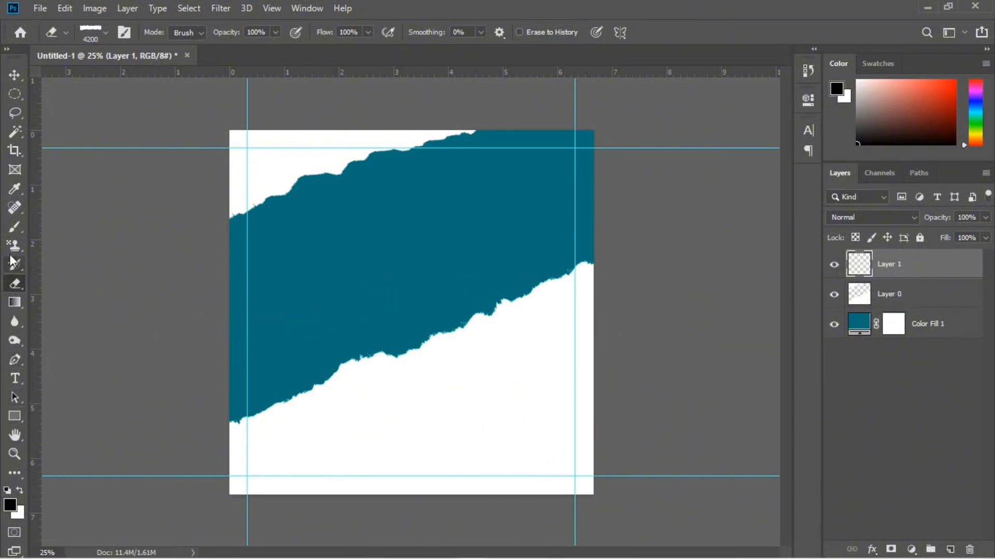
click(15, 227)
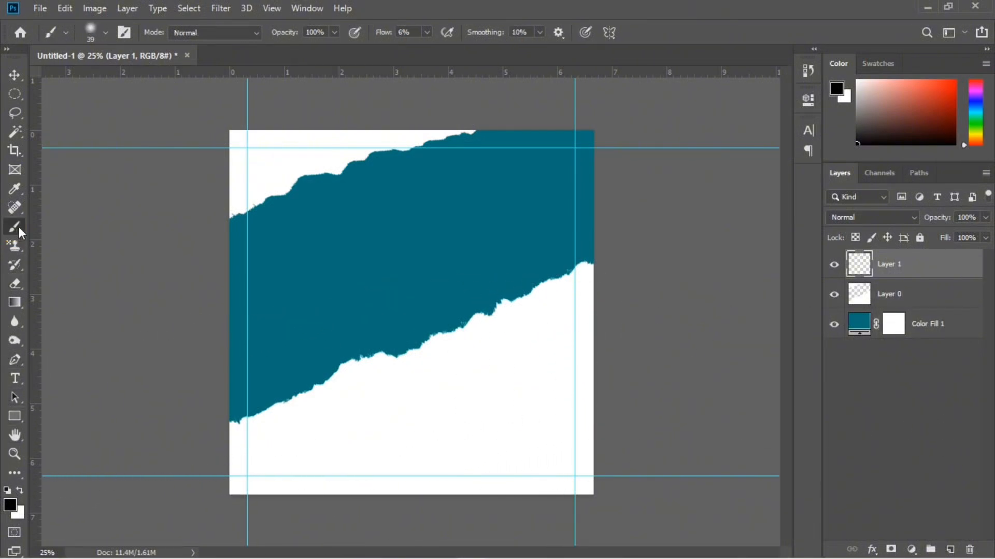
click(98, 31)
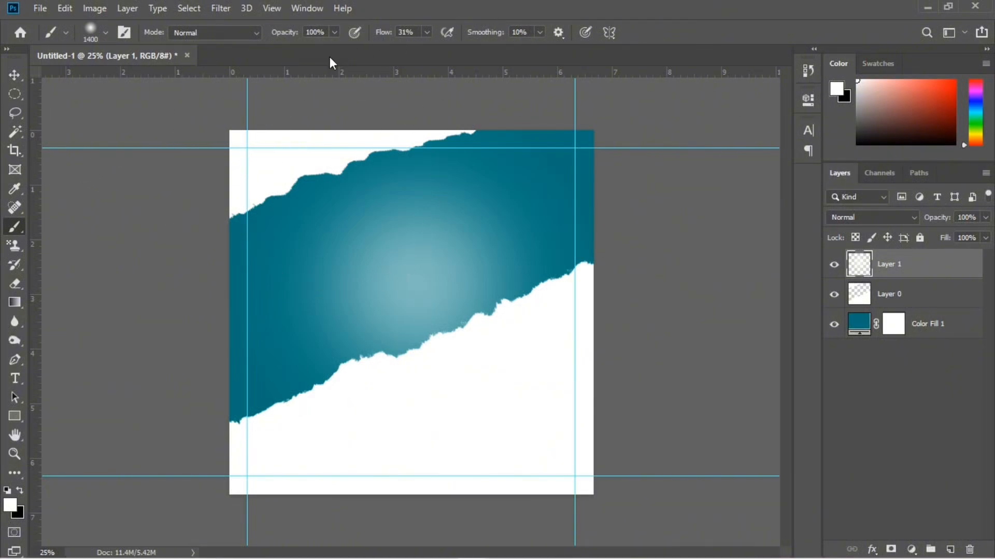
Place the embedded image pngegg (14) and scale the headphone down evenly around the canvas centre
click(48, 7)
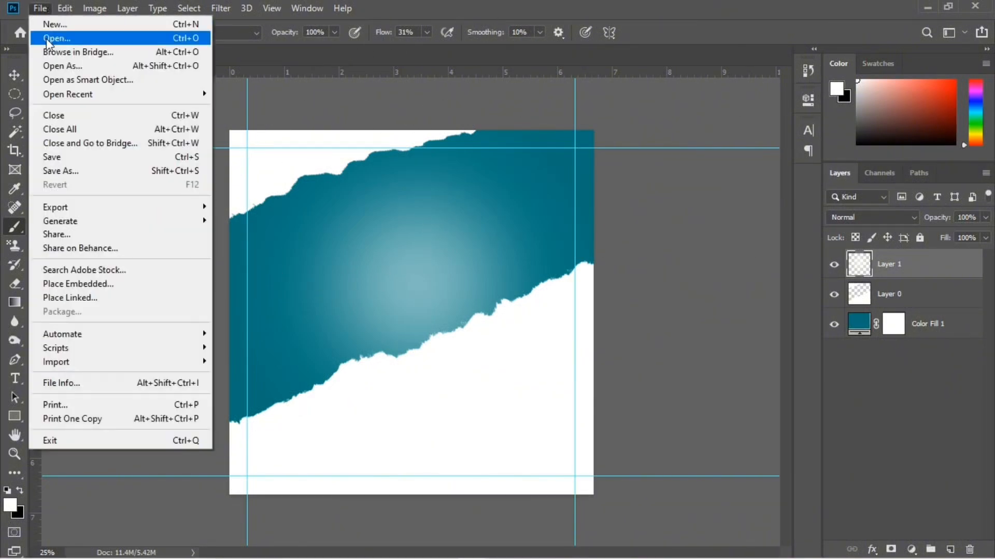
click(99, 284)
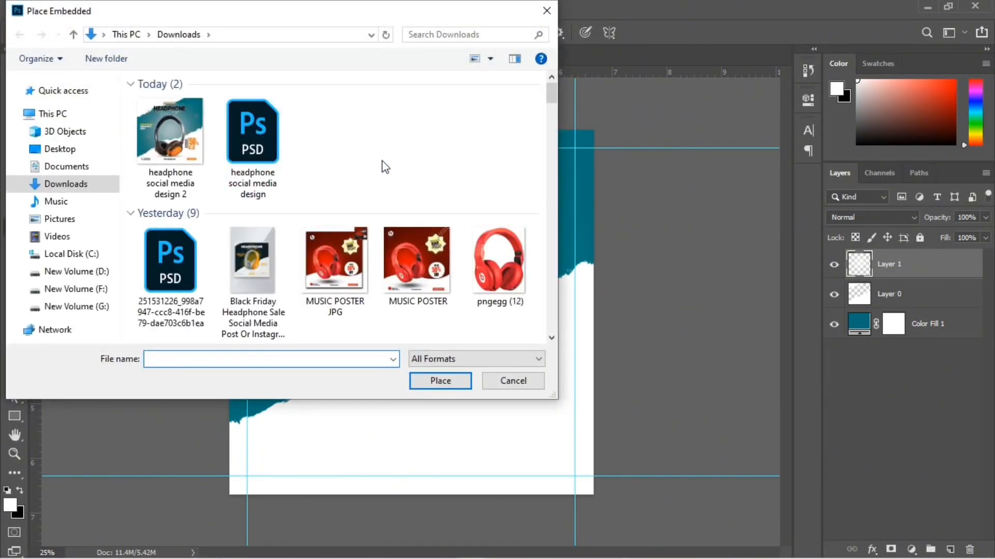
scroll(385, 166, down, 5)
scroll(384, 166, up, 3)
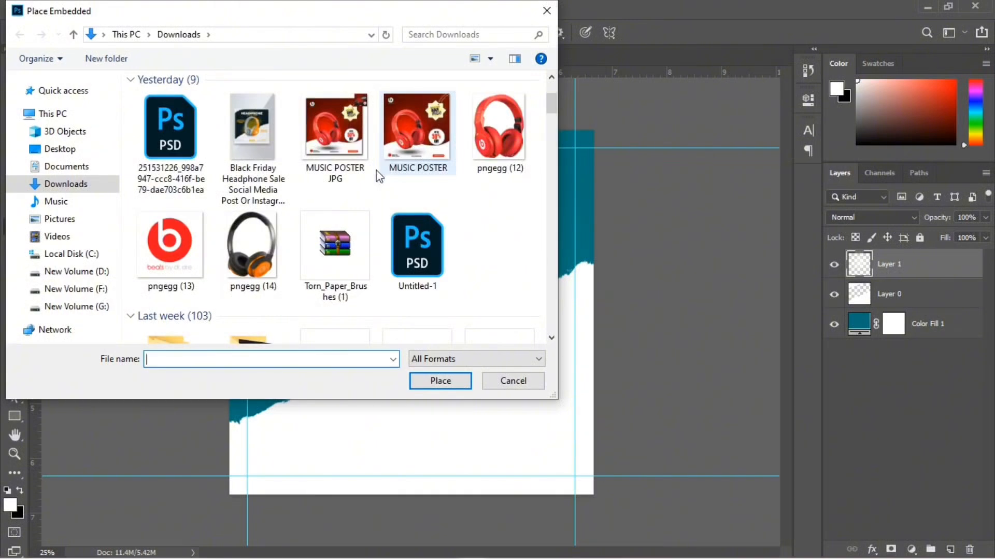
click(244, 282)
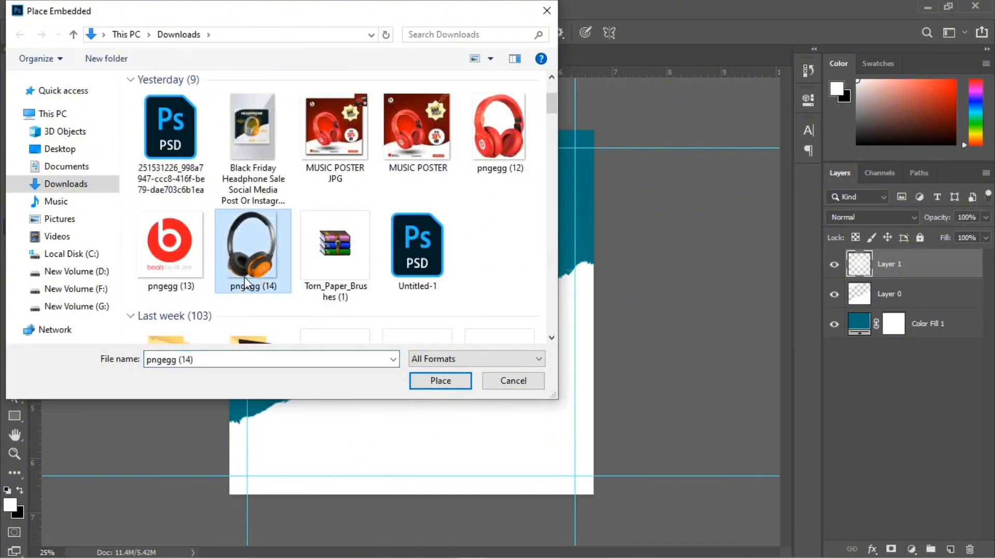
click(440, 381)
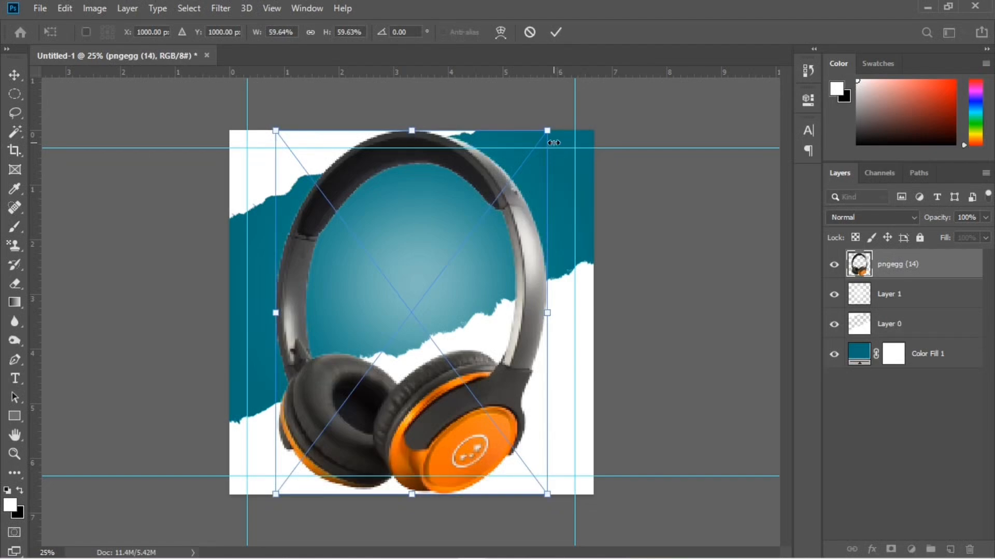
drag(549, 132, 493, 207)
key(Return)
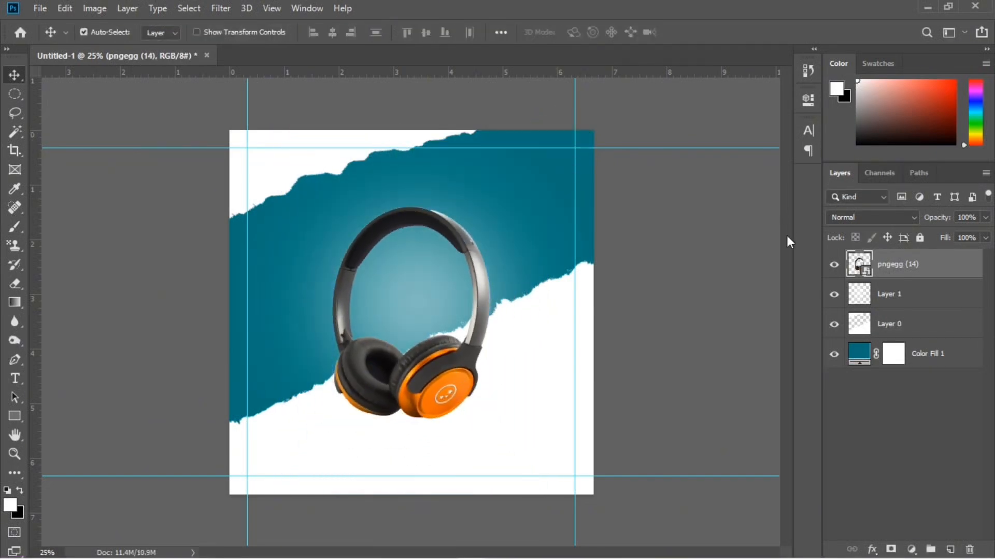
Group Layer 1, Layer 0 and Color Fill 1, and name the group Background
click(933, 303)
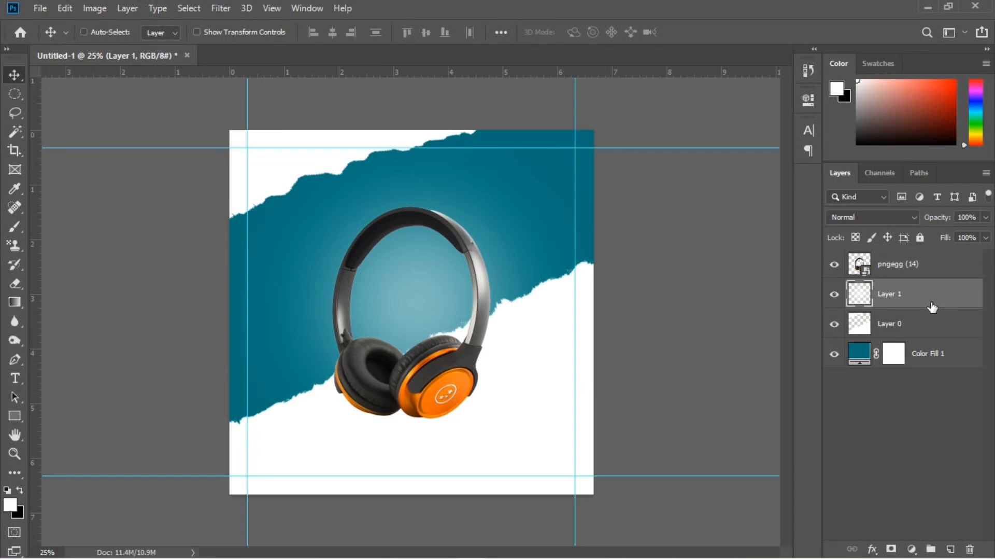
shift+click(933, 331)
shift+click(945, 360)
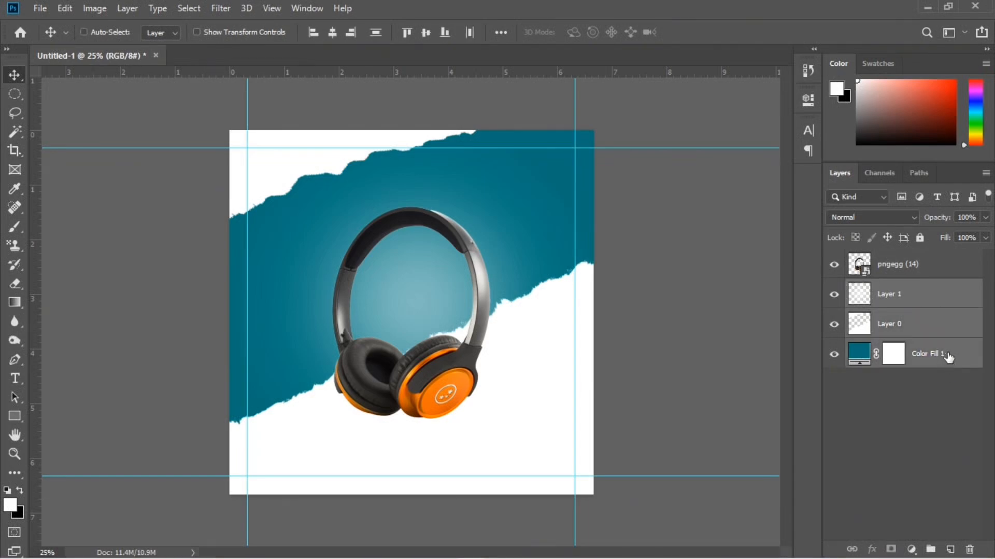
key(ctrl+g)
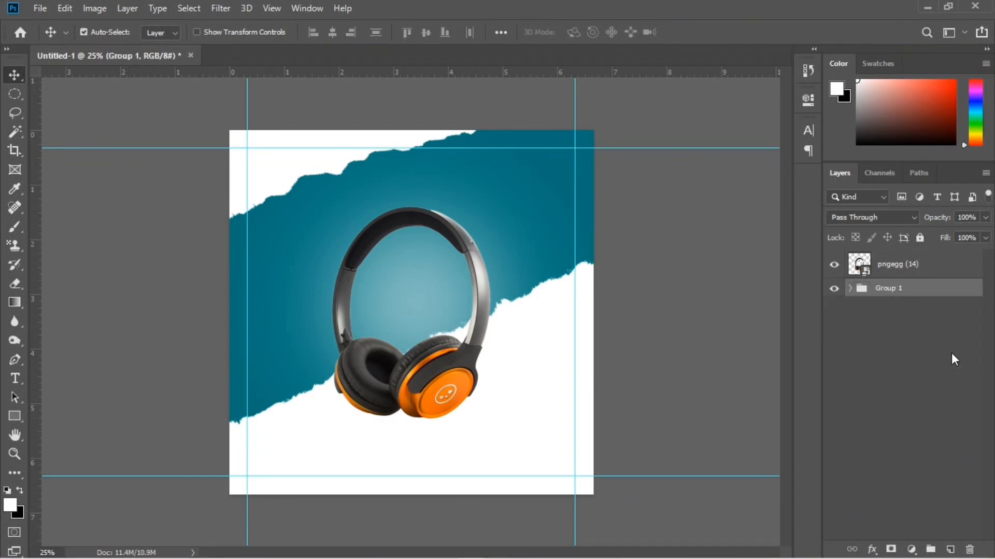
double_click(884, 288)
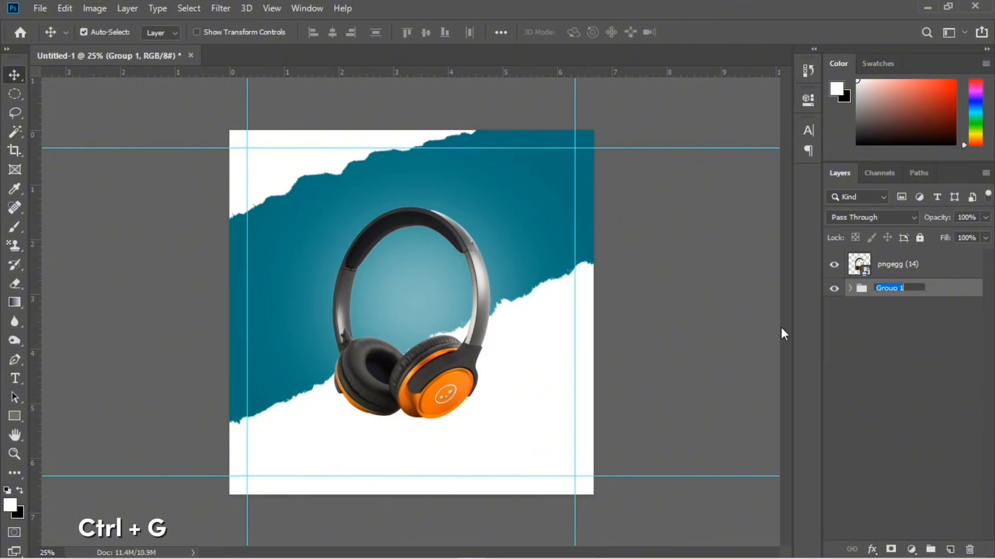
text(Ba)
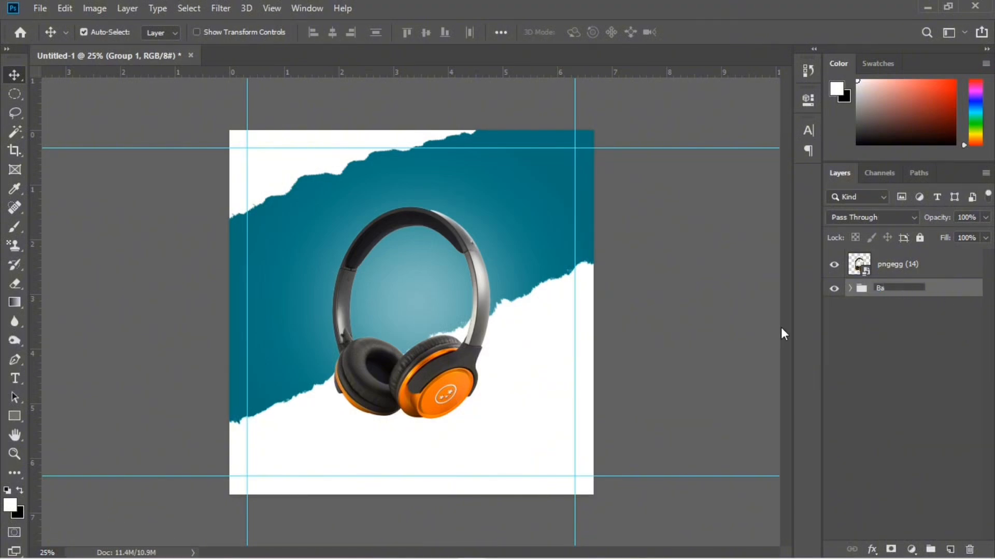
text(ckground)
click(922, 341)
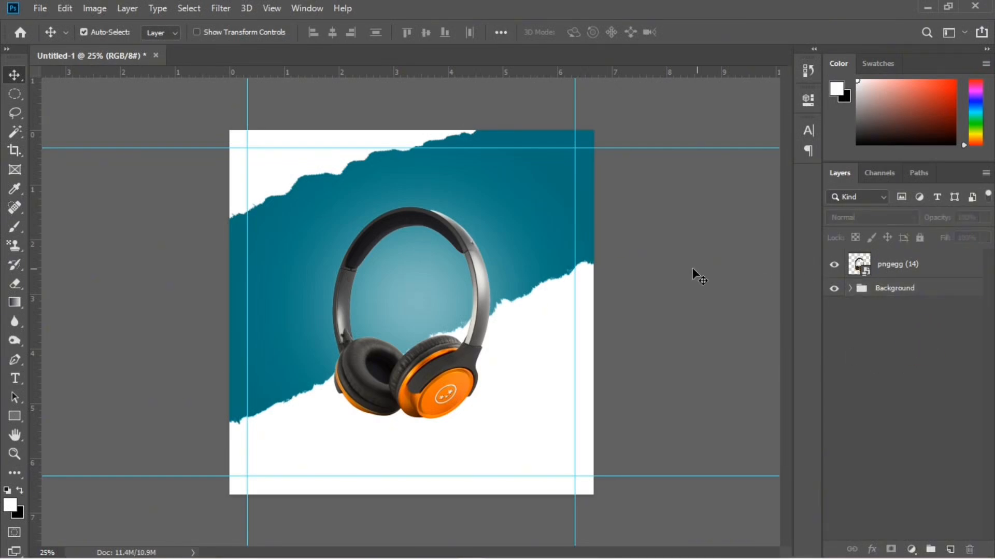
Add a Curves adjustment clipped to the headphone layer, raise its midtones, and invert its mask to black
click(905, 268)
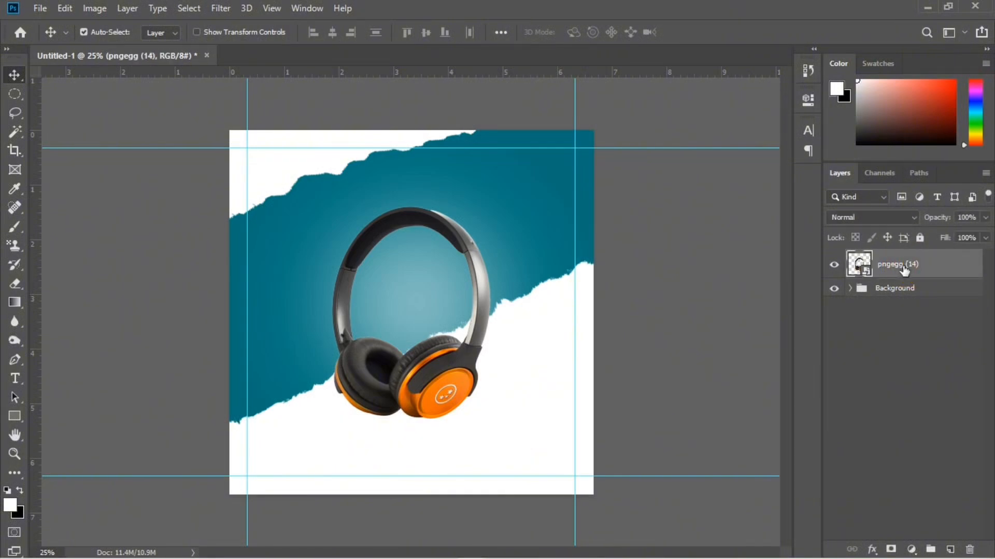
click(912, 549)
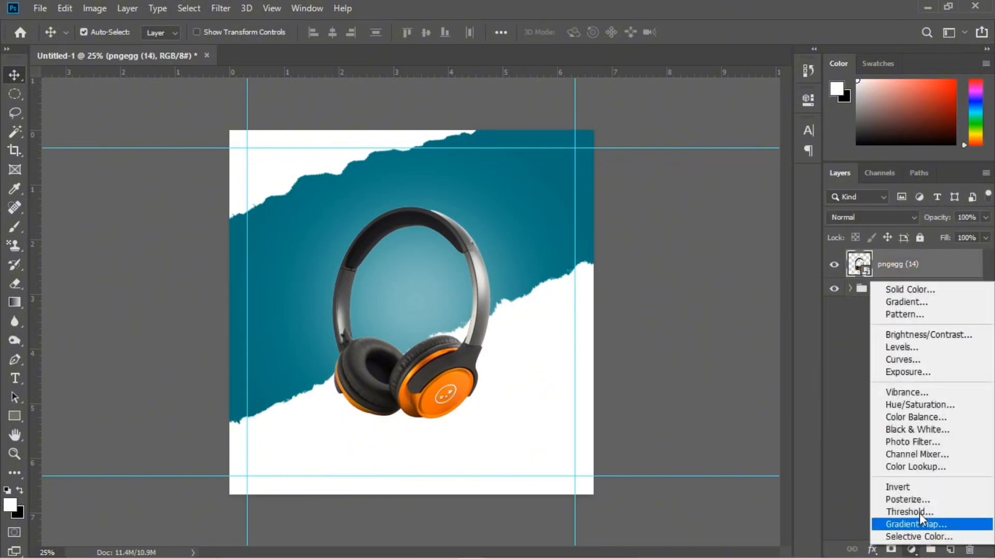
click(925, 359)
drag(701, 259, 694, 231)
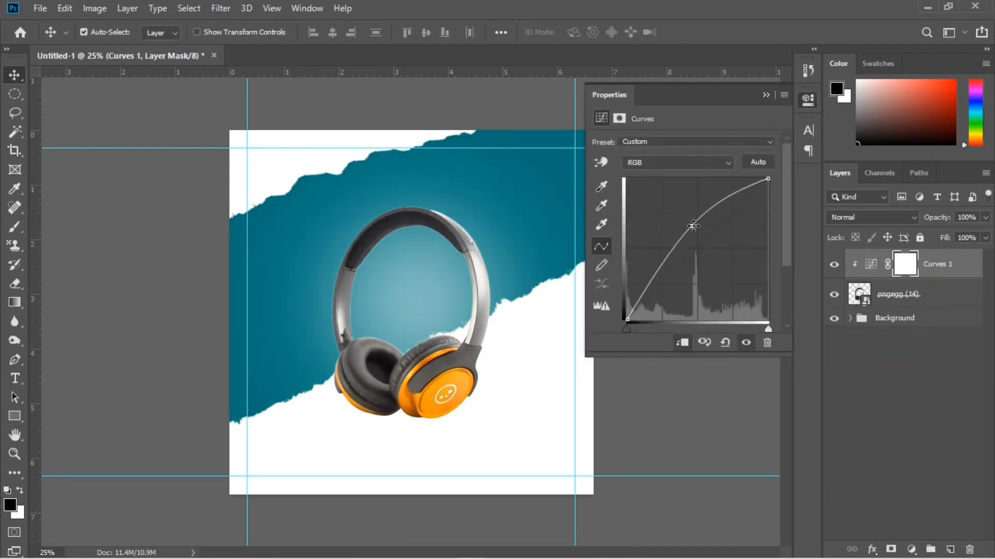
alt+click(915, 282)
key(ctrl+i)
key(x)
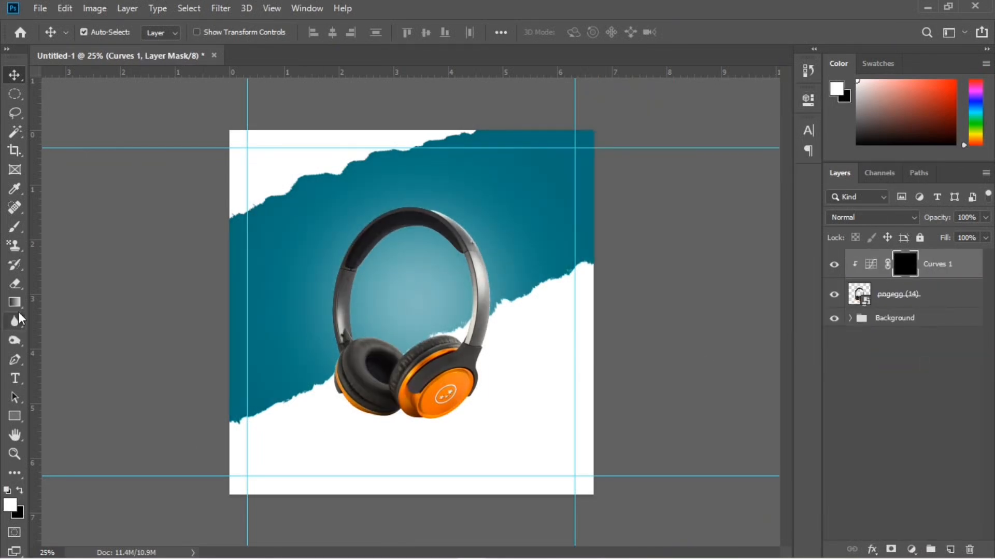
Paint white on the Curves mask along the near edge of the ear cushion with a 125 px brush at 17% flow
key(b)
ctrl+click(431, 284)
ctrl+click(414, 258)
key(bracketleft)
key(bracketleft)
key(bracketleft)
key(bracketleft)
key(bracketleft)
key(bracketleft)
key(bracketleft)
key(bracketleft)
click(427, 32)
drag(426, 48, 415, 48)
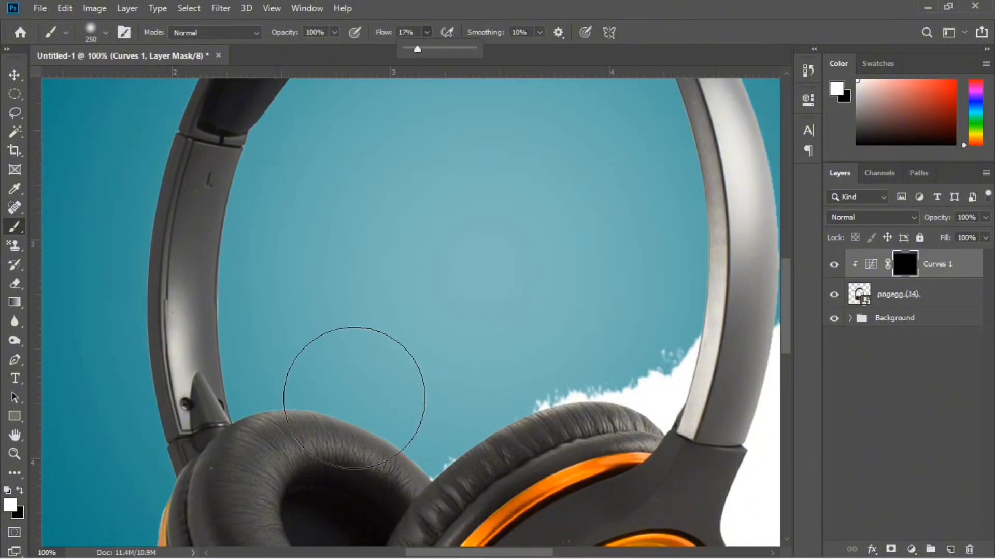
key(bracketleft)
key(bracketleft)
key(bracketleft)
key(bracketleft)
mouse_move(413, 421)
mouse_down()
mouse_move(283, 415)
mouse_move(420, 444)
mouse_move(311, 412)
mouse_up()
ctrl+click(224, 173)
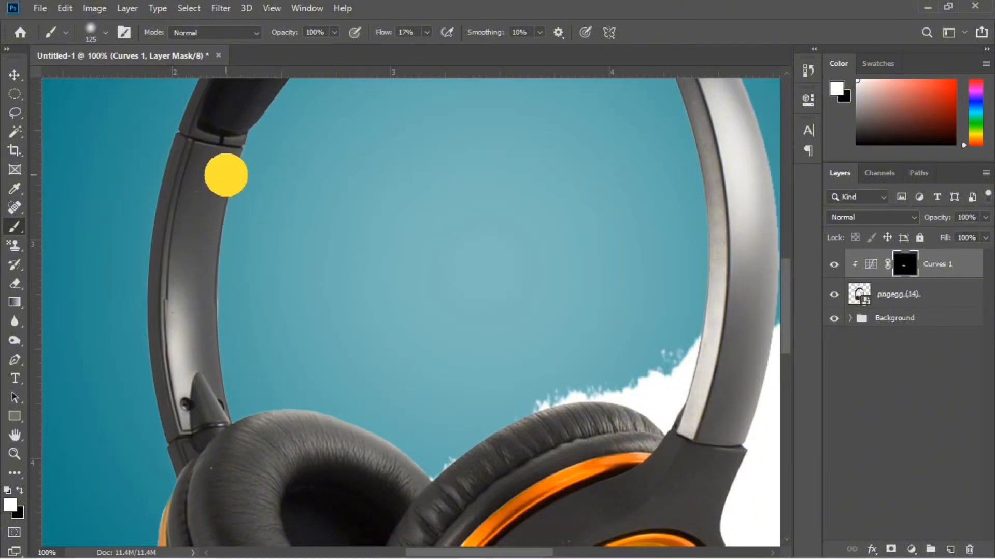
Paint a thin highlight on the Curves mask along the inner edge of the headphone's left arm, using a 20 px brush at 33% flow
click(427, 32)
drag(424, 48, 437, 49)
key(bracketleft)
key(bracketleft)
key(bracketleft)
key(bracketleft)
key(bracketleft)
key(bracketleft)
key(bracketleft)
key(bracketleft)
key(bracketleft)
key(bracketleft)
key(bracketleft)
key(bracketleft)
mouse_move(254, 163)
mouse_down()
mouse_move(220, 370)
mouse_move(234, 226)
mouse_move(257, 148)
mouse_move(218, 349)
mouse_up()
scroll(219, 224, down, 3)
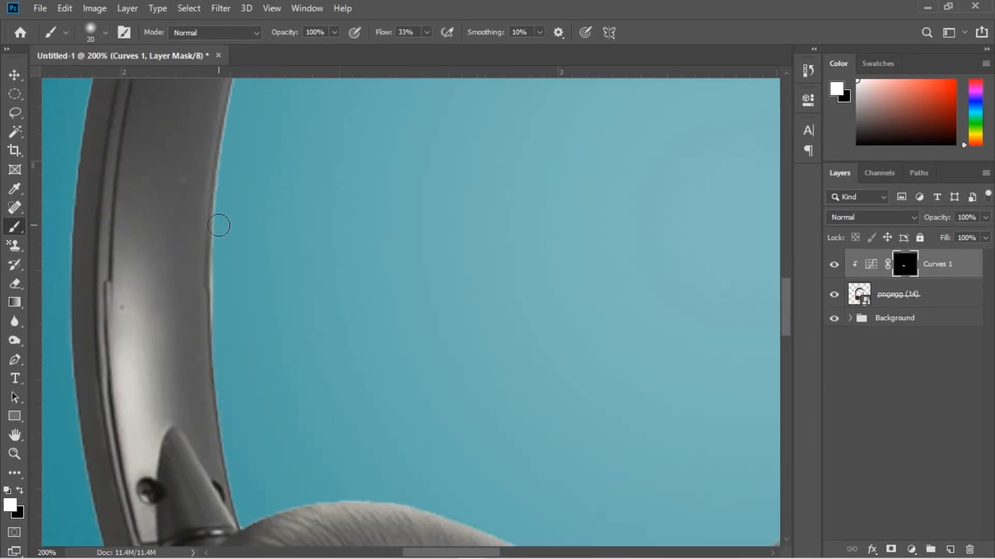
mouse_move(220, 228)
mouse_down()
mouse_move(216, 357)
mouse_move(238, 493)
mouse_move(228, 345)
mouse_up()
drag(185, 192, 146, 394)
Soften the highlight on the left arm by painting its Curves mask with a 45 px brush at 10% flow
click(409, 32)
text(10)
key(bracketright)
key(bracketright)
key(bracketright)
key(bracketright)
key(bracketright)
drag(177, 208, 167, 241)
drag(148, 422, 192, 234)
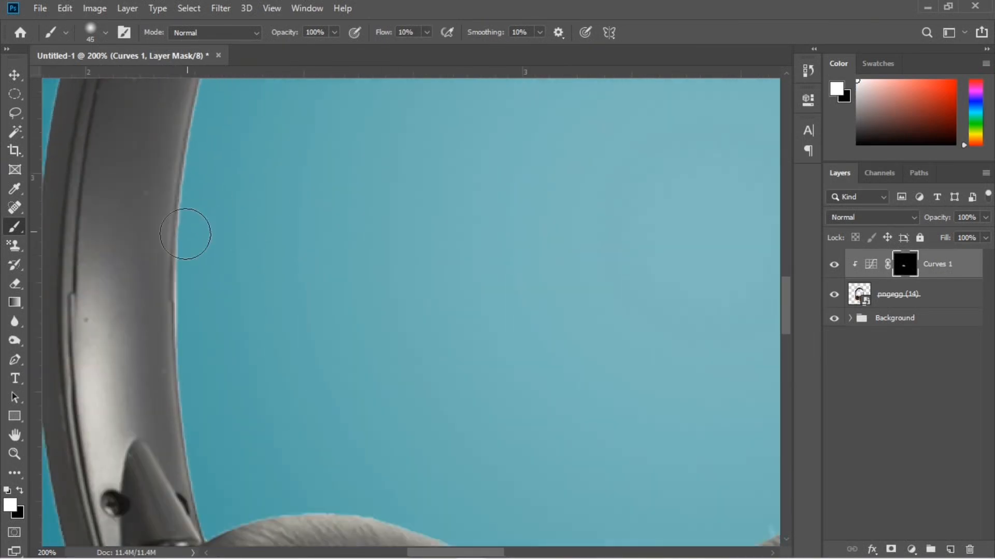
drag(164, 346, 122, 424)
drag(213, 93, 166, 304)
scroll(253, 386, down, 6)
scroll(254, 385, down, 3)
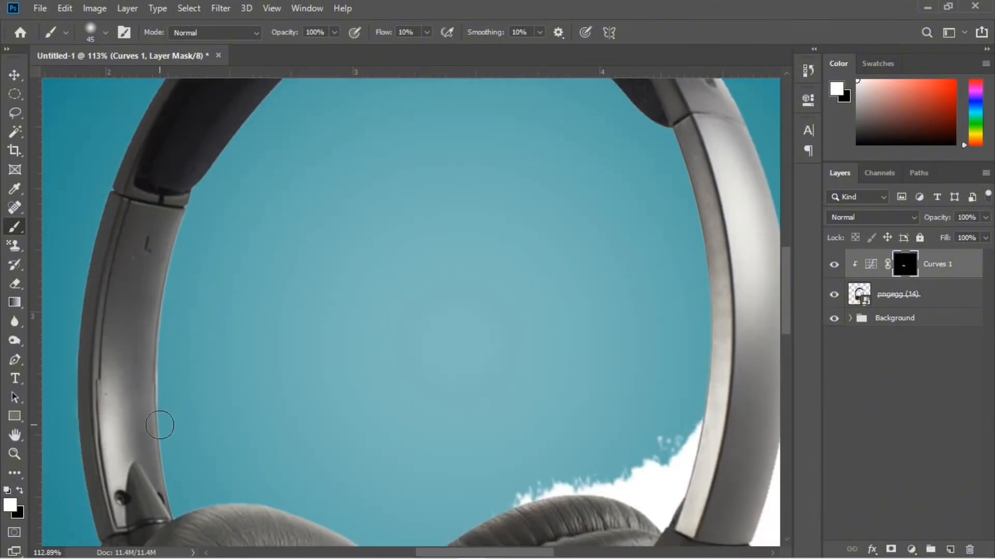
click(139, 444)
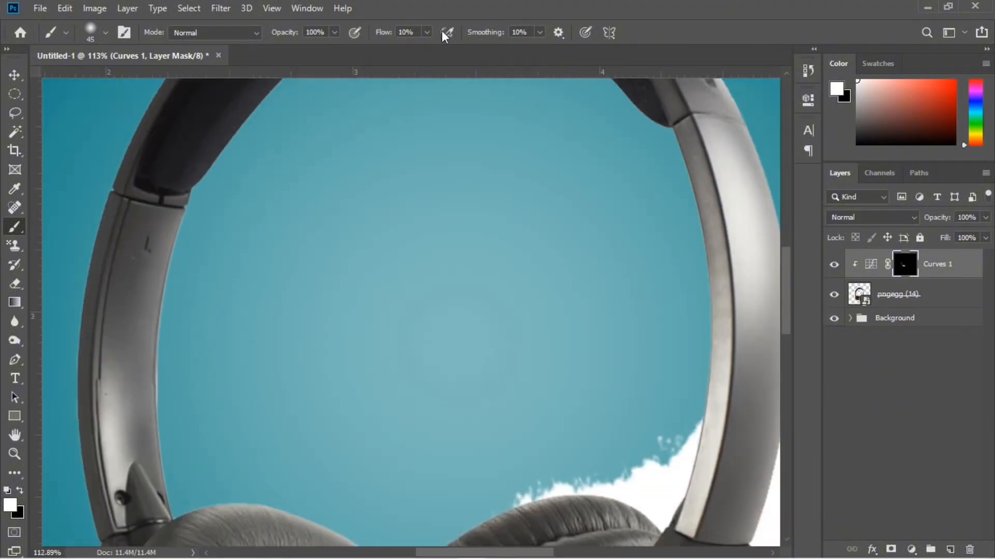
Lower the brush flow to 2% and blend the highlight down the left arm on the Curves mask
click(427, 32)
drag(434, 50, 430, 49)
drag(161, 222, 135, 371)
scroll(381, 417, down, 8)
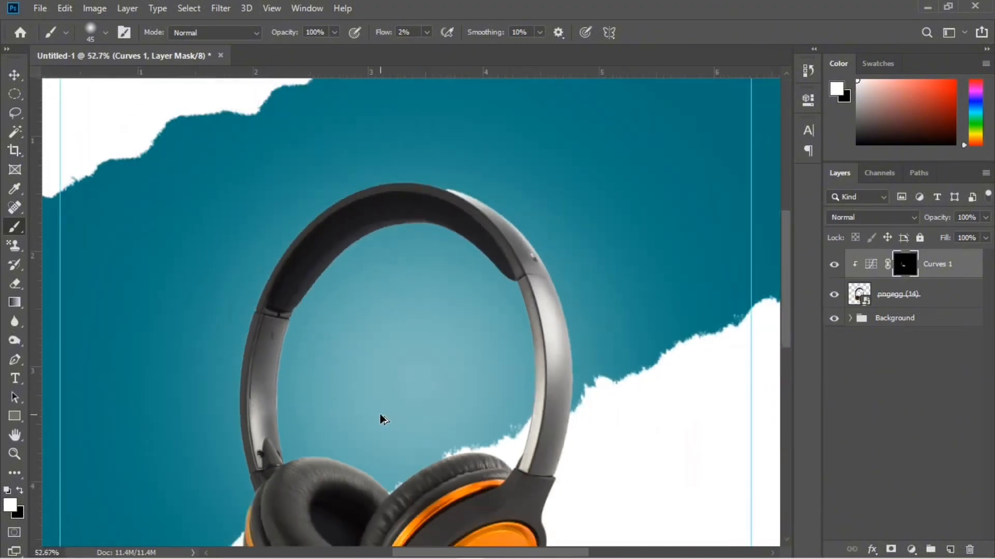
scroll(381, 418, up, 7)
drag(167, 427, 176, 460)
scroll(323, 337, down, 6)
Faintly brighten the inner edge of the headband padding on the Curves mask, and compare with the Curves layer hidden and shown
scroll(275, 228, up, 14)
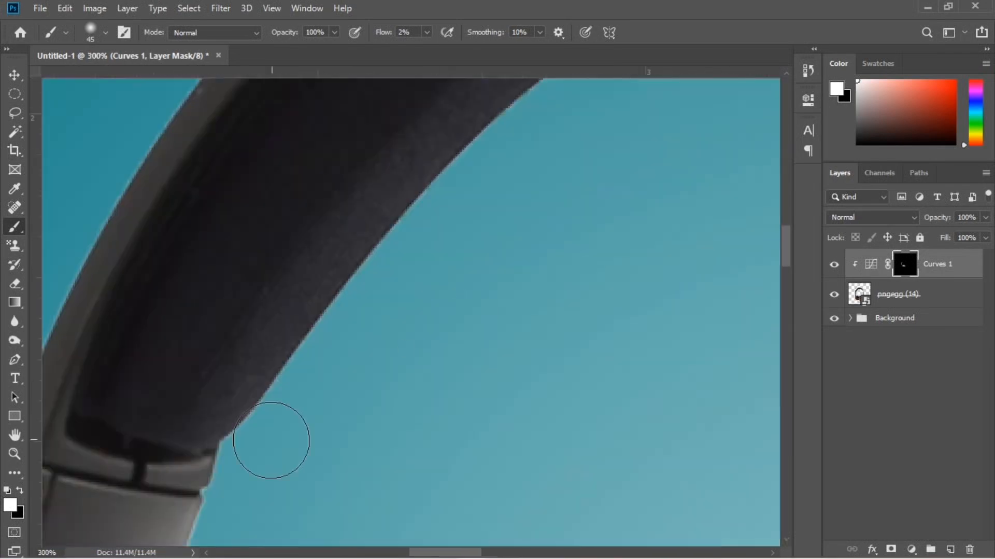
mouse_move(280, 427)
mouse_down()
mouse_move(363, 274)
mouse_move(342, 306)
mouse_up()
drag(449, 190, 269, 394)
drag(290, 374, 410, 293)
drag(413, 340, 623, 92)
scroll(500, 337, down, 18)
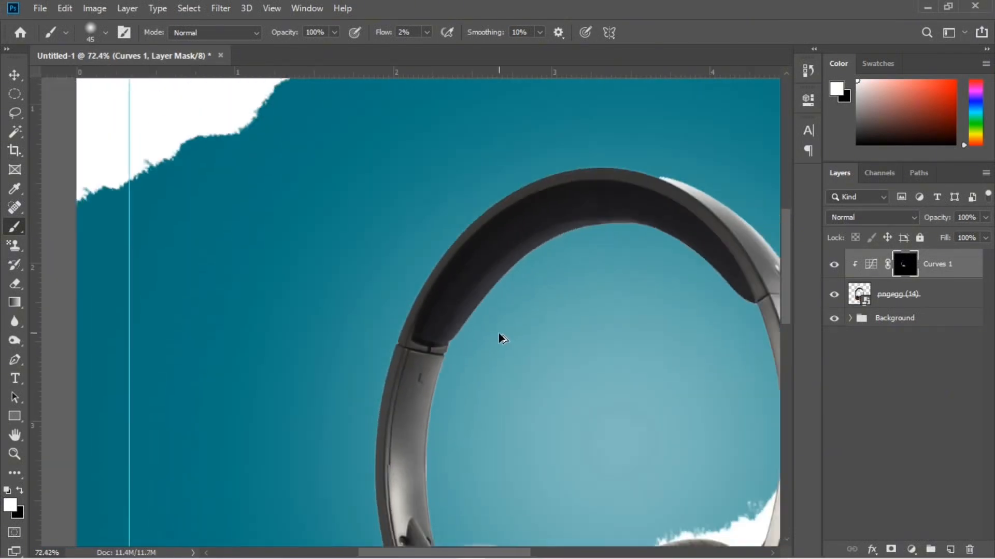
click(834, 263)
click(834, 264)
key(z)
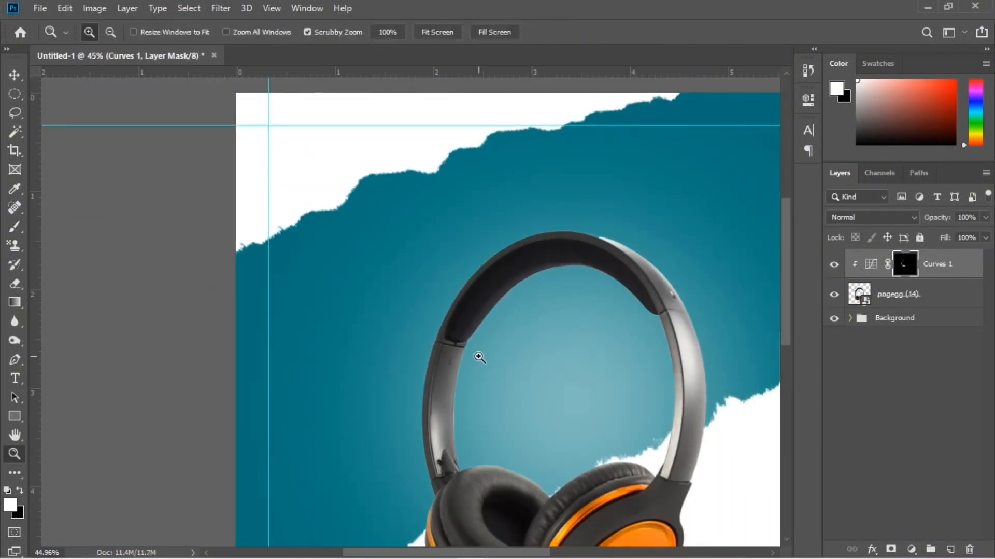
scroll(475, 355, down, 3)
Group the Curves 1 and pngegg (14) layers, and name the group Headphone
click(940, 290)
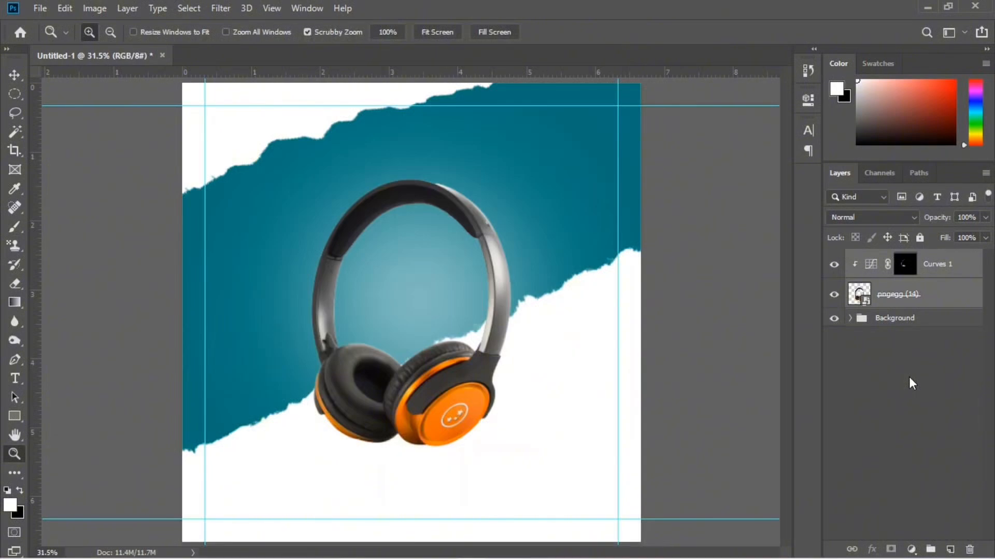
key(ctrl+g)
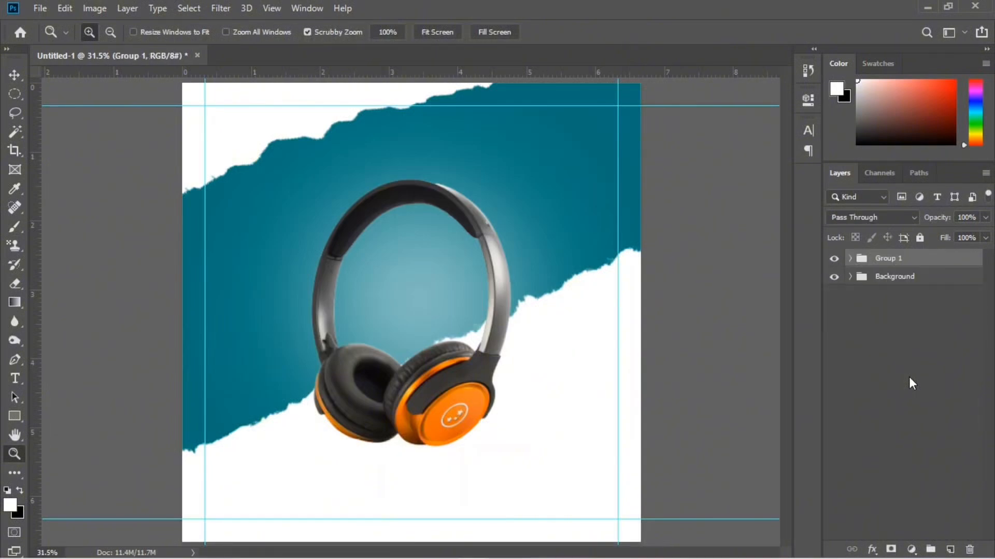
double_click(887, 259)
text(Headphone)
key(Return)
Start a text layer in 11 pt Montserrat Black on a new layer, coloured orange #ed7932 sampled from the ear cup
click(948, 547)
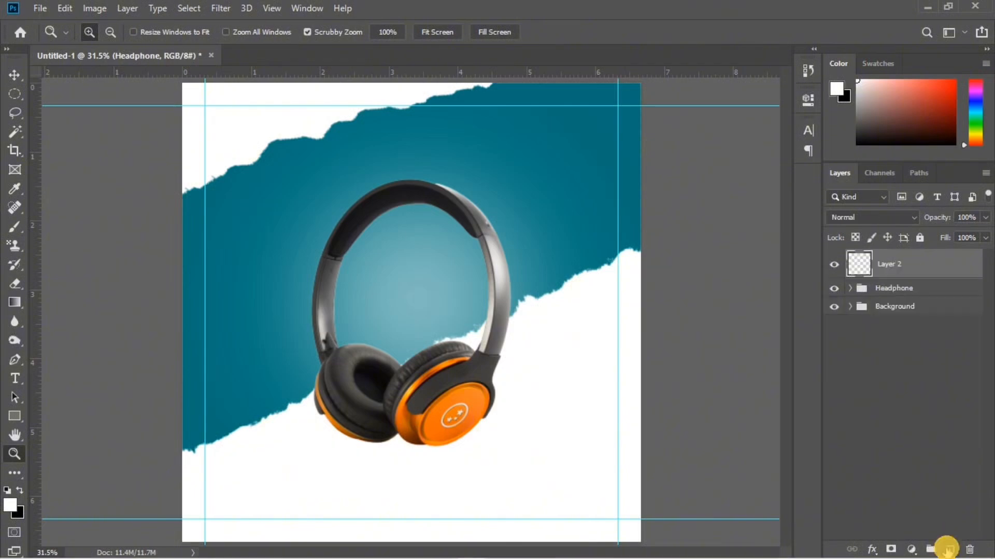
click(14, 378)
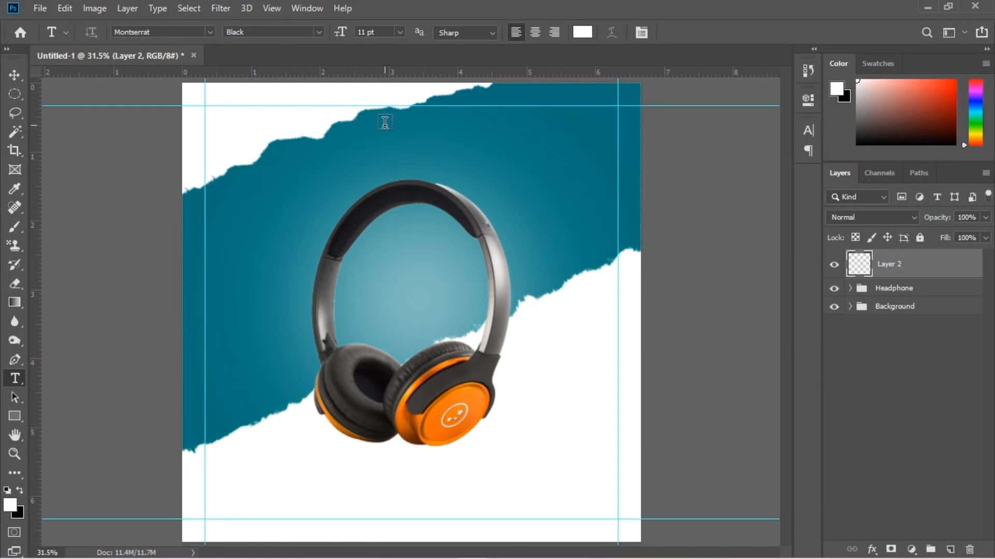
click(638, 133)
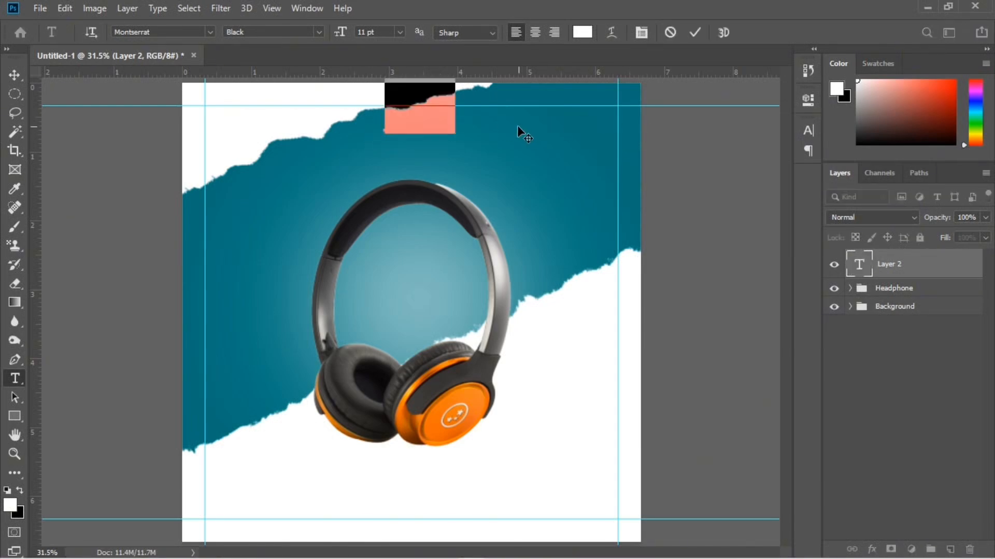
click(582, 33)
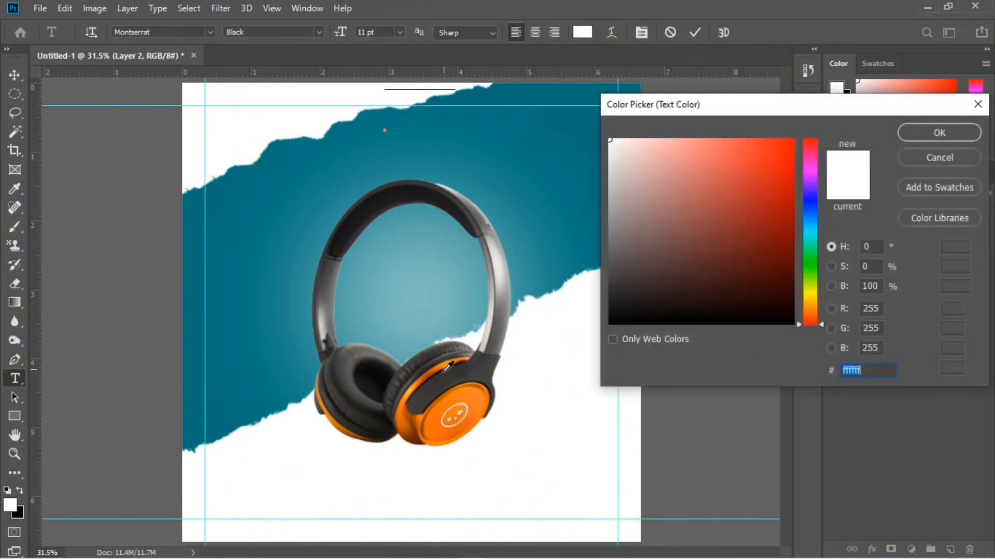
click(453, 402)
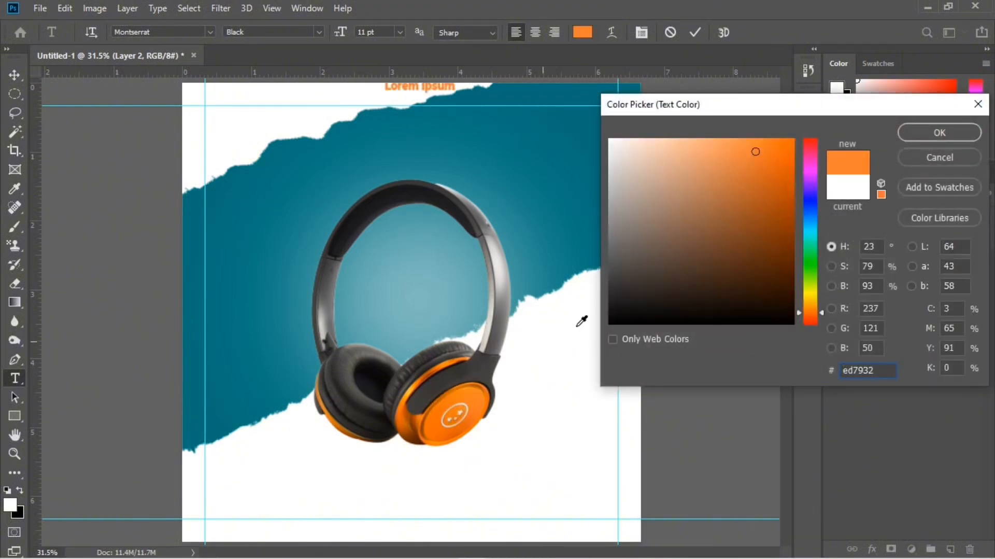
click(939, 140)
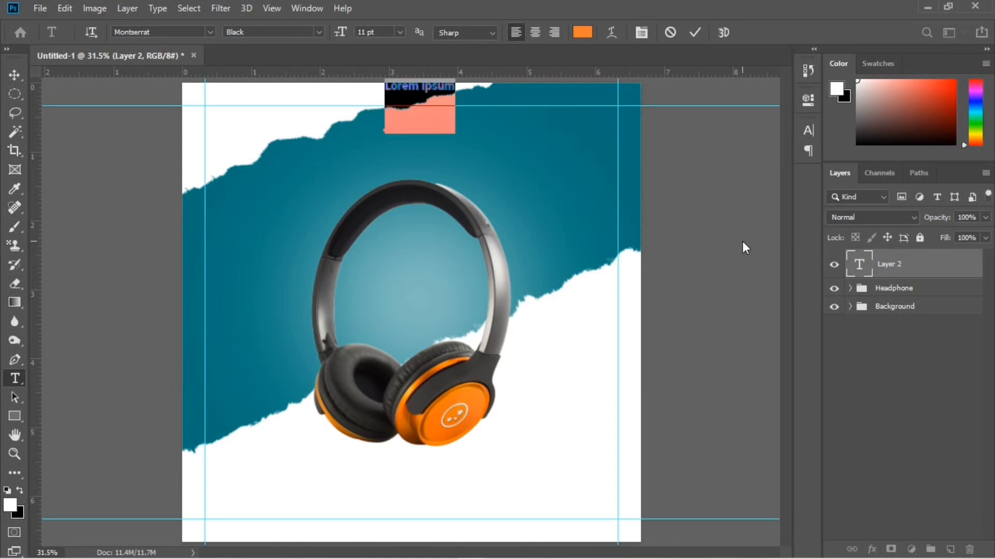
Enter the text NEW ARRIVAL and centre it horizontally above the headphone, just below the upper guide
text(NEW ARRIVL)
click(695, 32)
key(ctrl+t)
drag(420, 86, 412, 123)
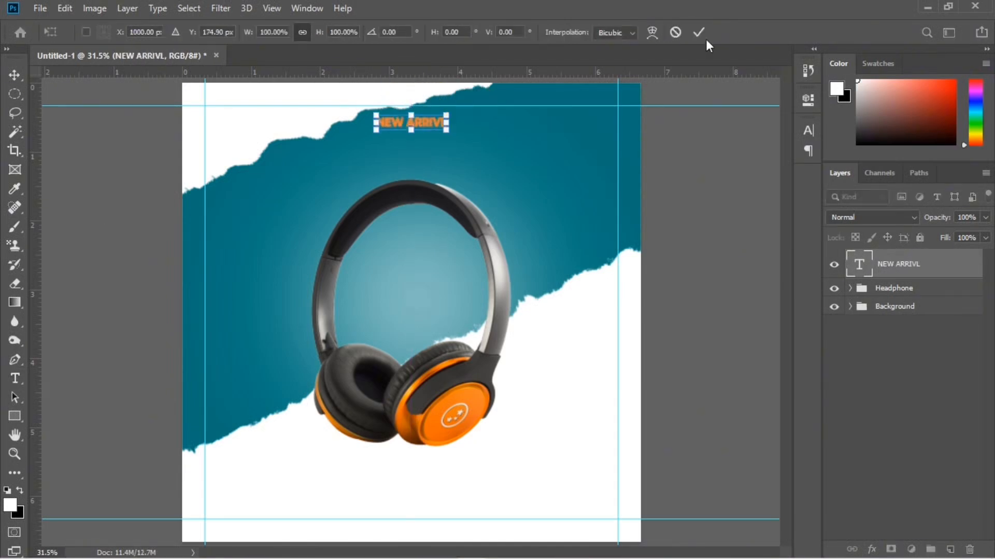
click(700, 32)
Recolour the NEW ARRIVAL text yellow
click(583, 32)
click(812, 299)
click(939, 133)
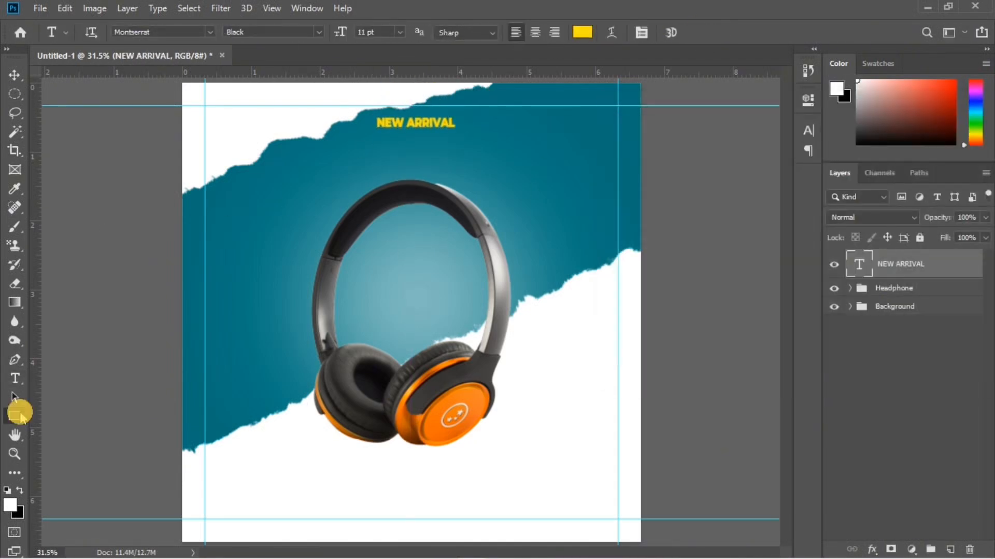
Draw a rectangle about 392 × 142 px around the NEW ARRIVAL text, with no fill and an 8 px white stroke
click(19, 413)
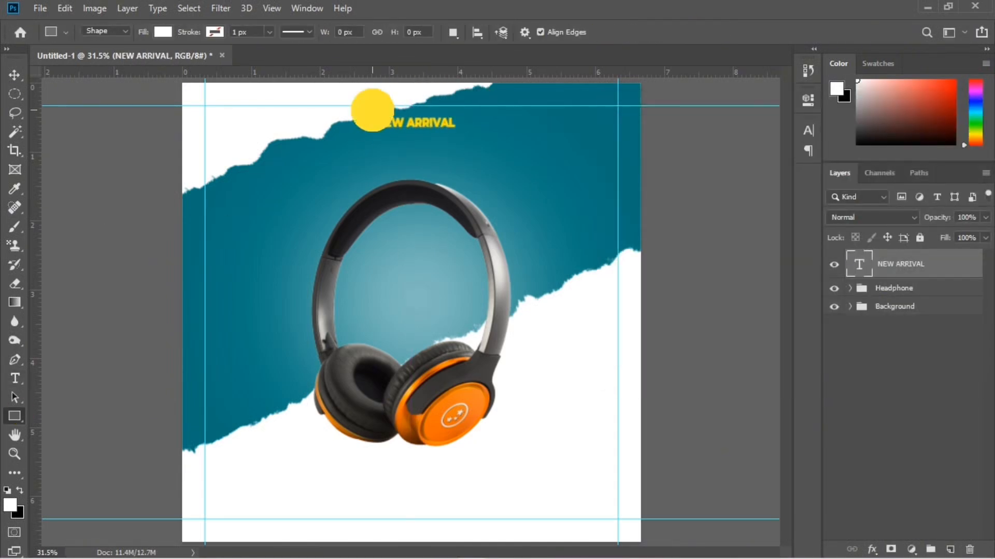
drag(372, 106, 461, 138)
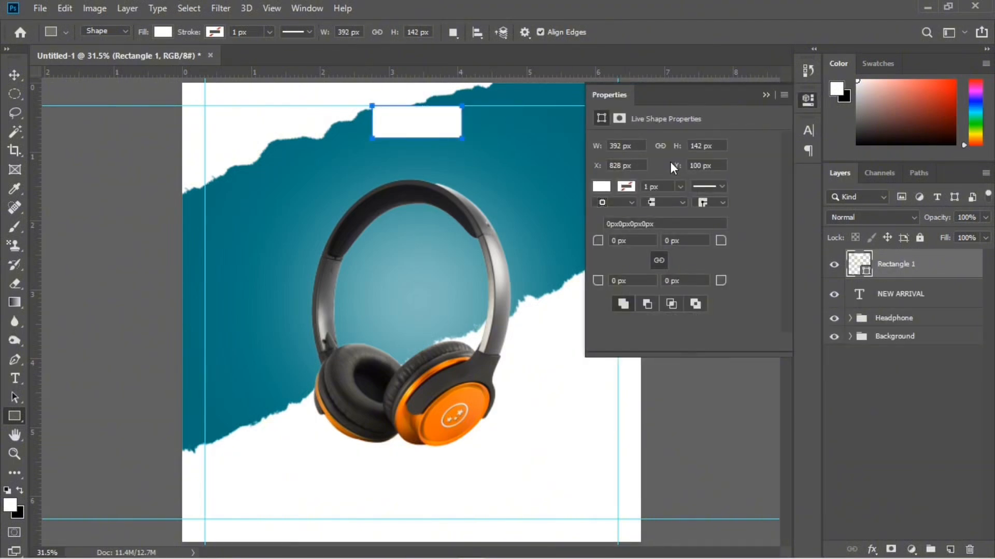
click(607, 187)
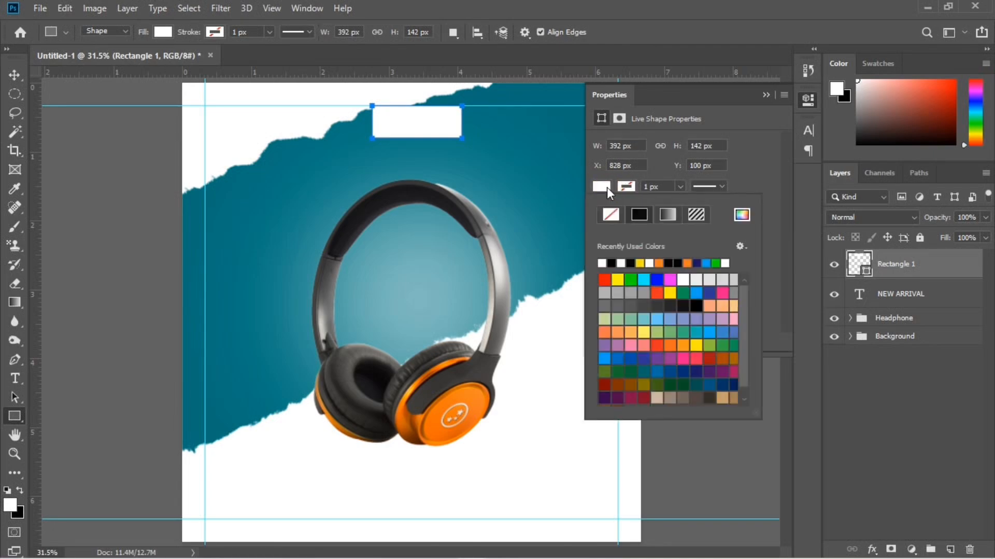
click(611, 213)
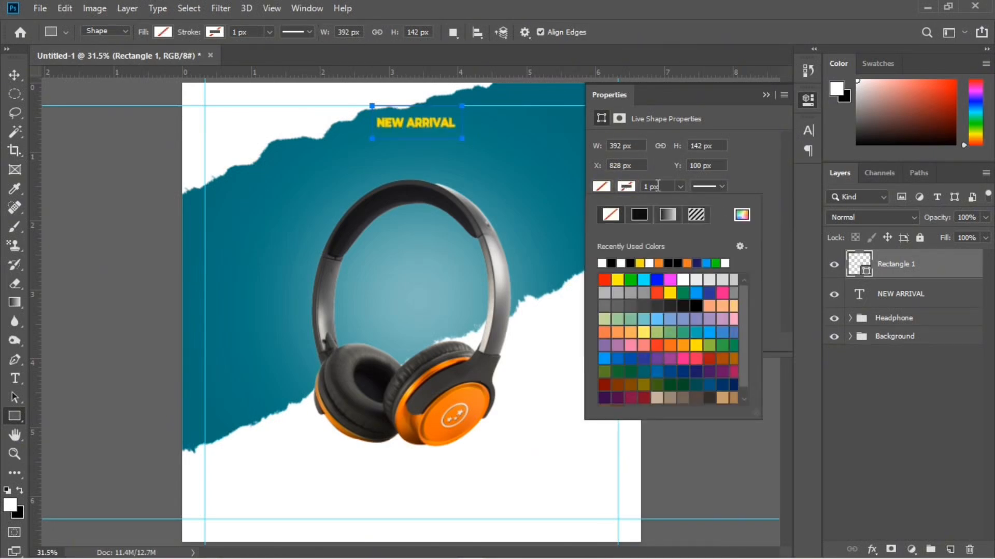
click(638, 186)
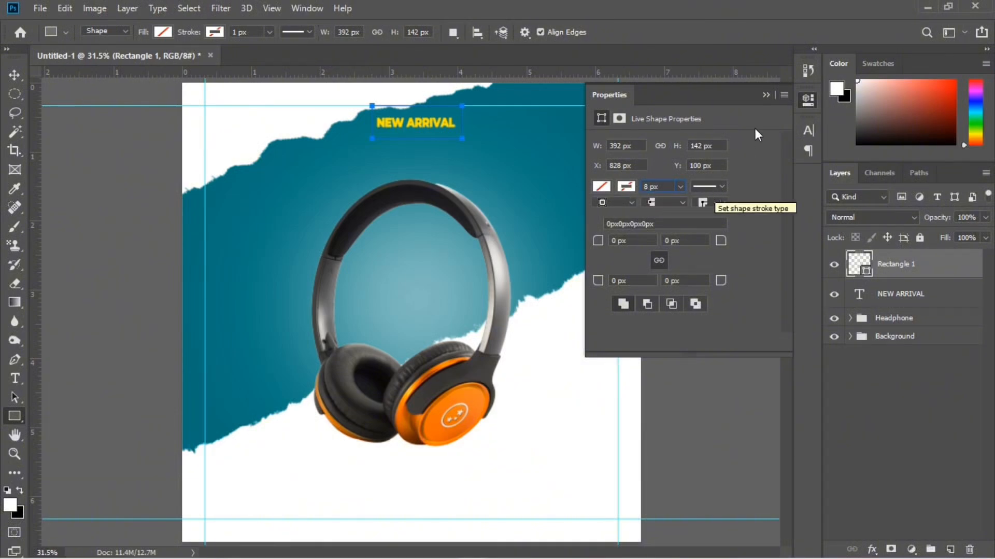
click(768, 97)
click(216, 30)
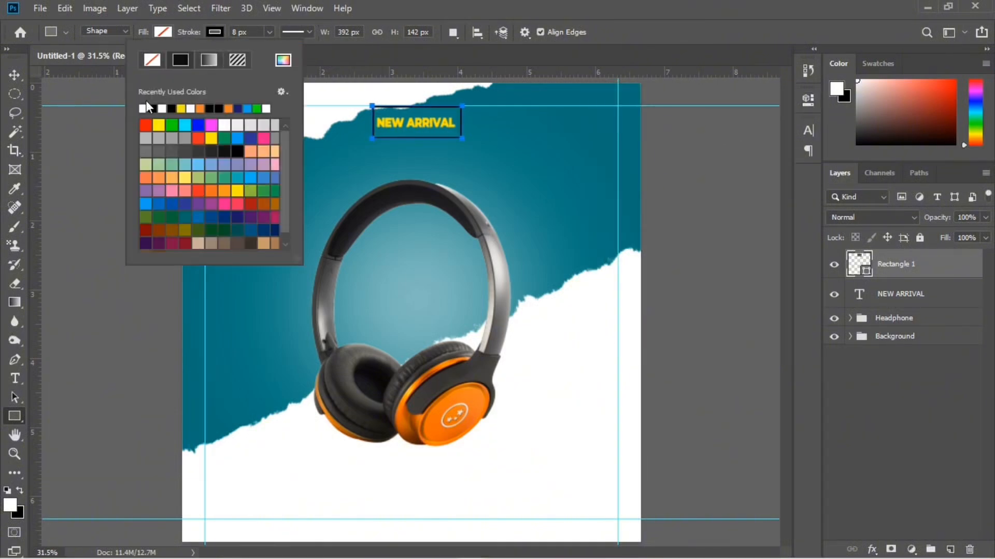
click(146, 107)
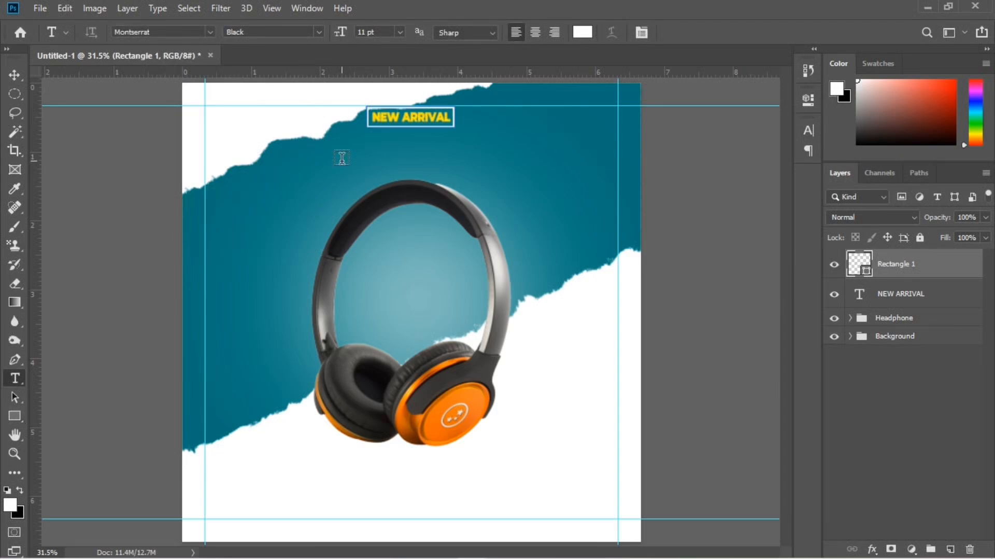
Add the white Montserrat Black title HEADPHONE and scale it to about 317%, centred below the NEW ARRIVAL box
click(342, 157)
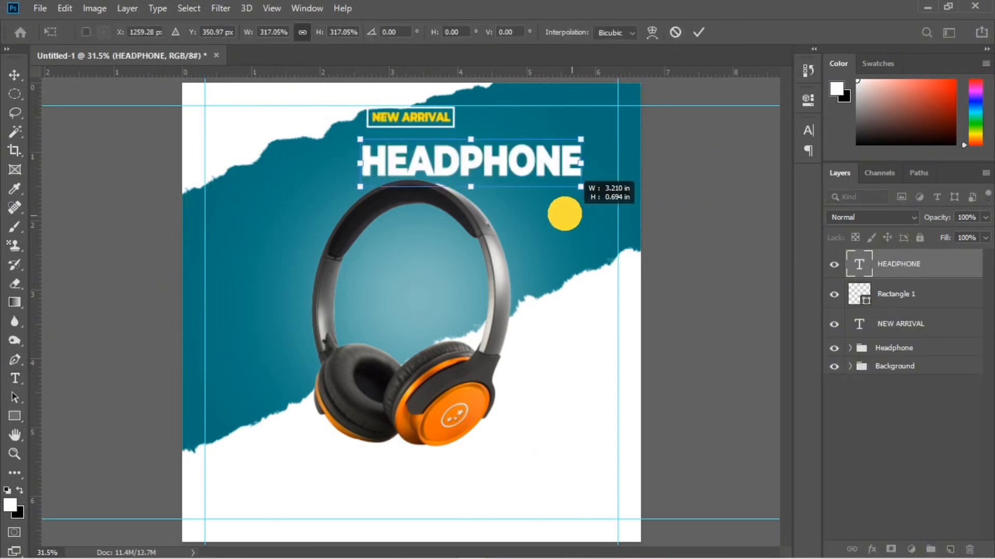
drag(562, 213, 464, 162)
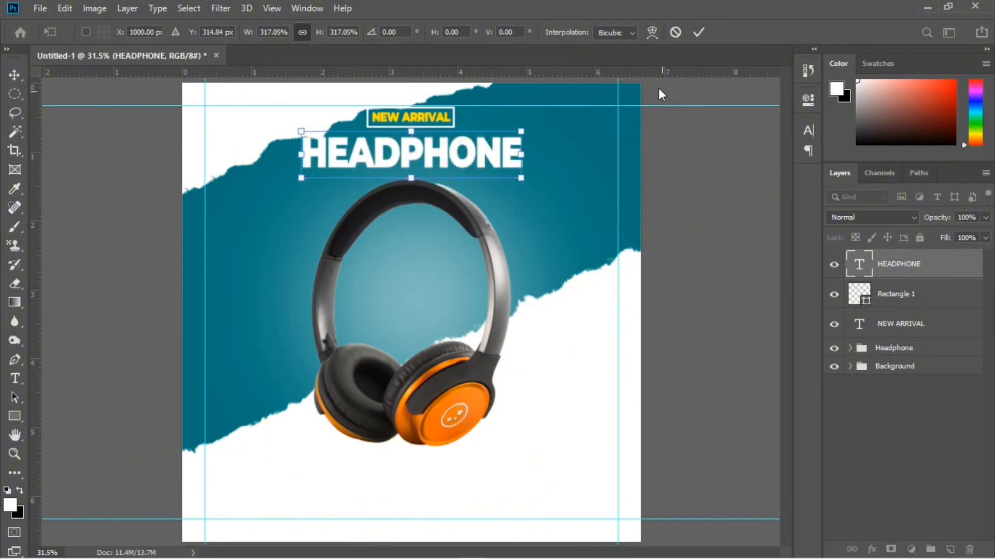
click(698, 32)
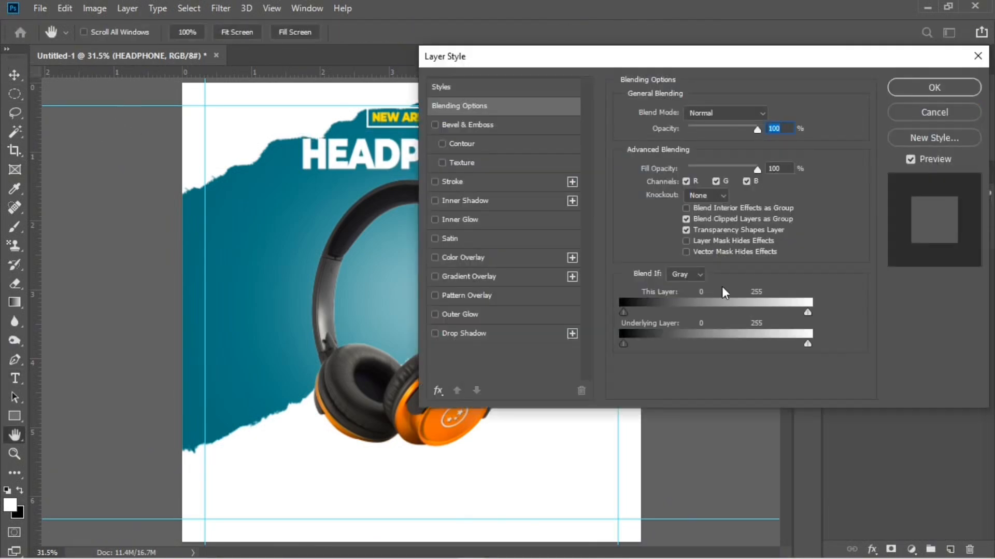
Apply a drop shadow to the HEADPHONE title with distance 6 px, spread 0% and size 13 px
click(435, 333)
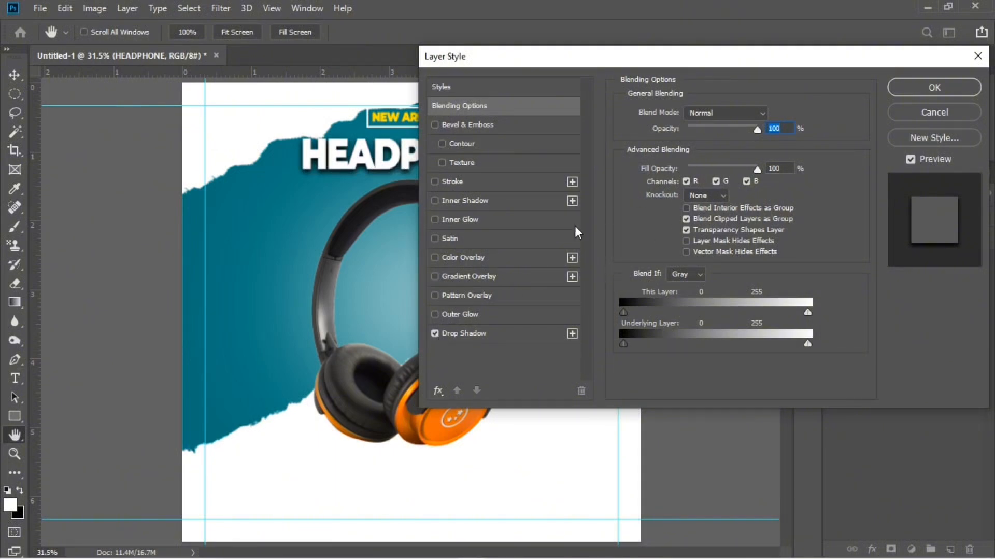
click(496, 331)
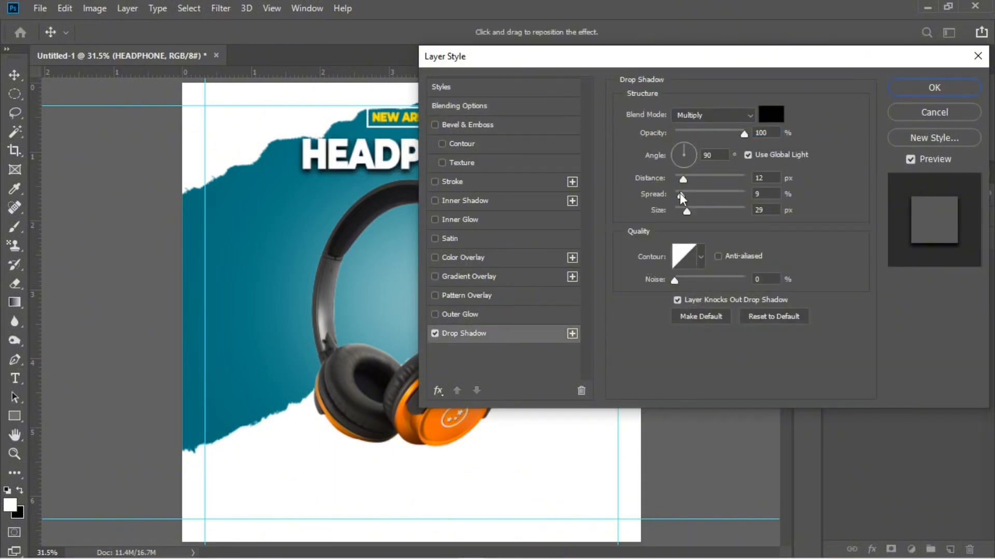
click(680, 178)
drag(687, 211, 673, 195)
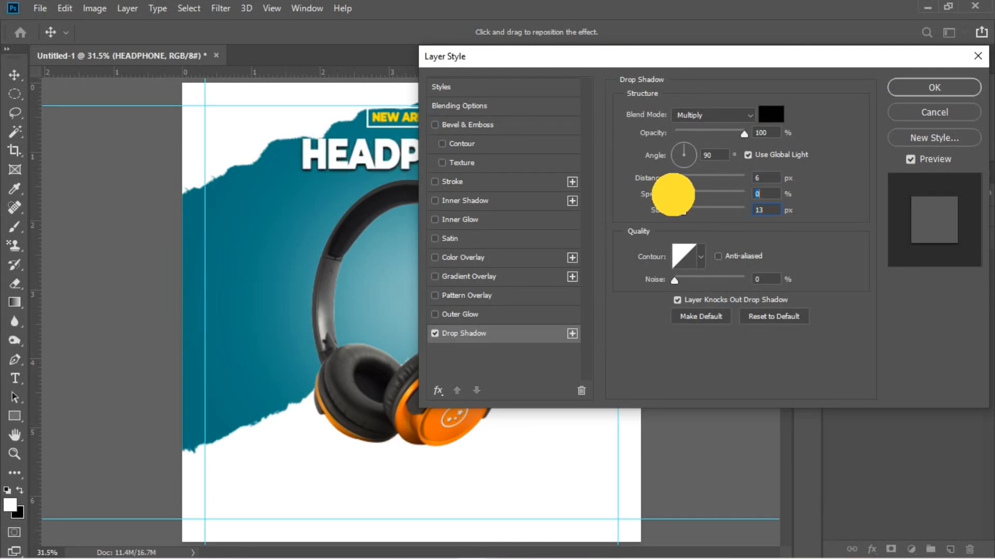
click(932, 89)
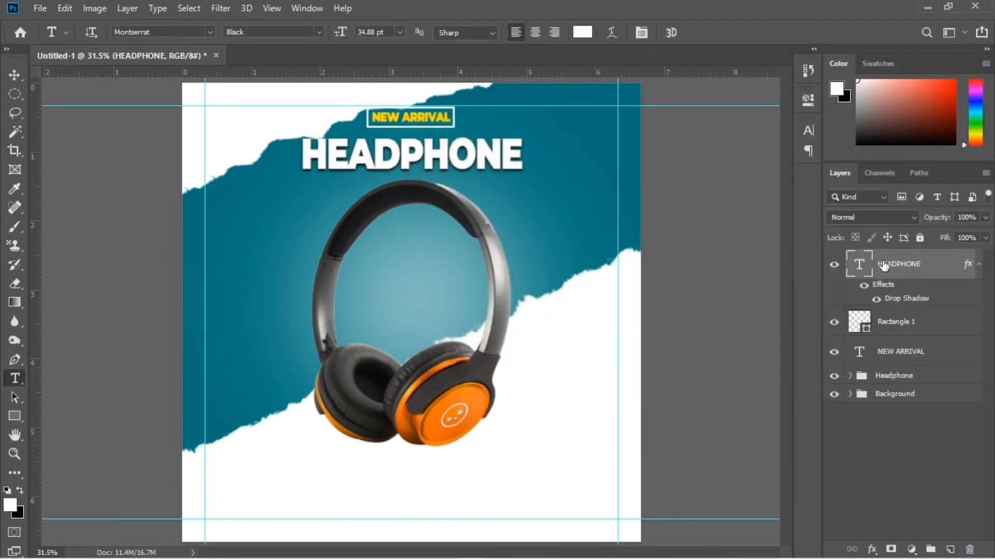
Add the white script text "special Offer" in Renatha Signature, enlarge it and place it over the HEADPHONE title
click(526, 199)
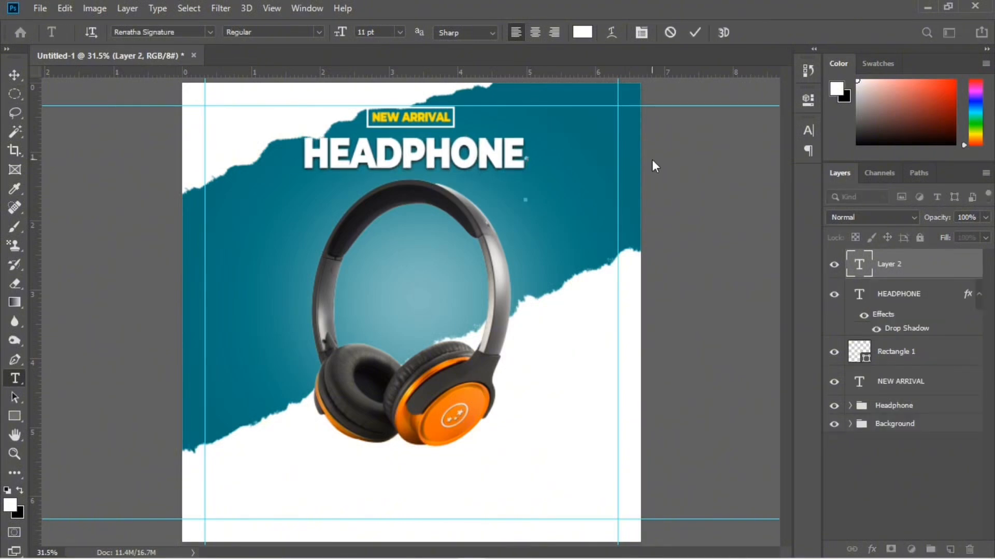
text(special Offer)
click(695, 33)
key(ctrl+t)
drag(563, 164, 664, 212)
drag(595, 181, 422, 138)
click(698, 33)
Capitalise the first letter of Special Offer, and resize and reposition the text across the middle of the HEADPHONE title
click(507, 187)
key(Delete)
text(S)
click(15, 75)
key(ctrl+t)
drag(631, 149, 628, 114)
drag(497, 135, 464, 149)
click(698, 33)
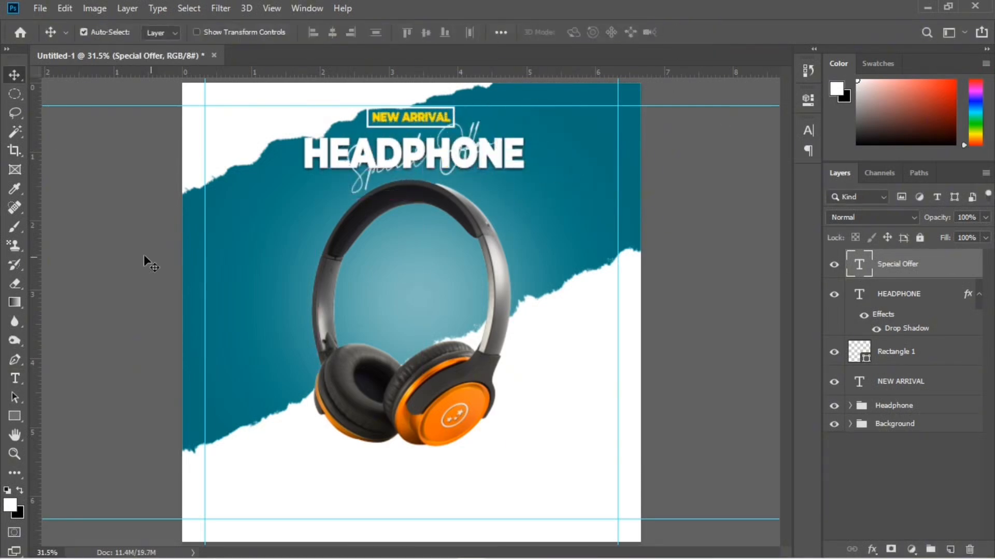
Recolour the Special Offer text orange
click(15, 379)
double_click(859, 264)
click(582, 32)
click(793, 140)
click(809, 310)
drag(633, 162, 763, 147)
drag(809, 196, 807, 312)
click(931, 134)
click(696, 32)
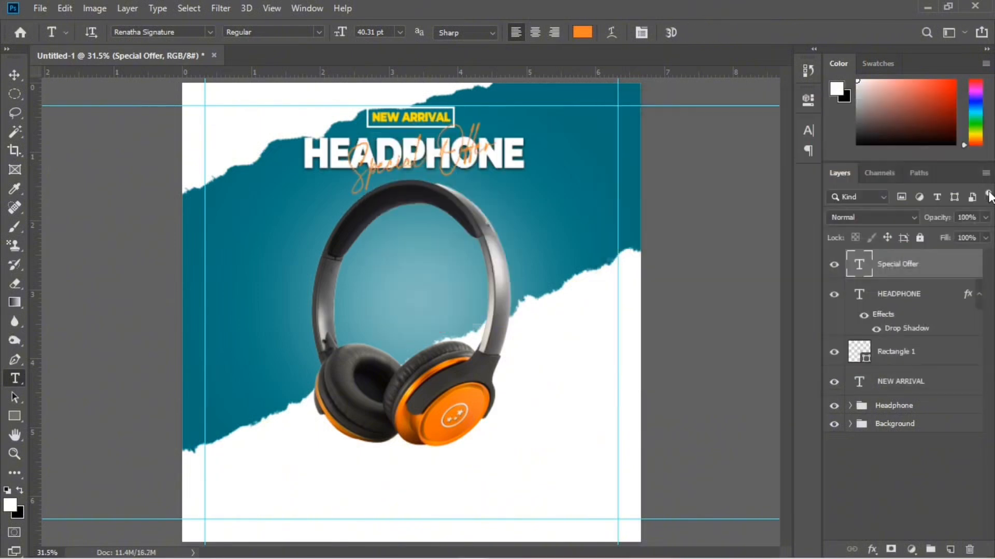
Group the Special Offer, HEADPHONE, Rectangle 1 and NEW ARRIVAL layers, and name the group Title
ctrl+click(936, 290)
ctrl+click(936, 357)
key(ctrl+g)
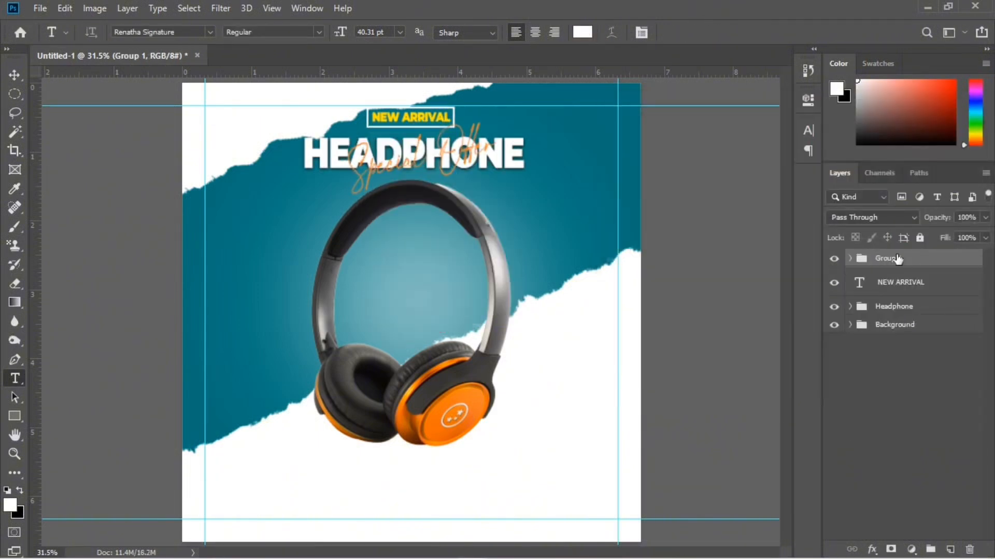
key(ctrl+z)
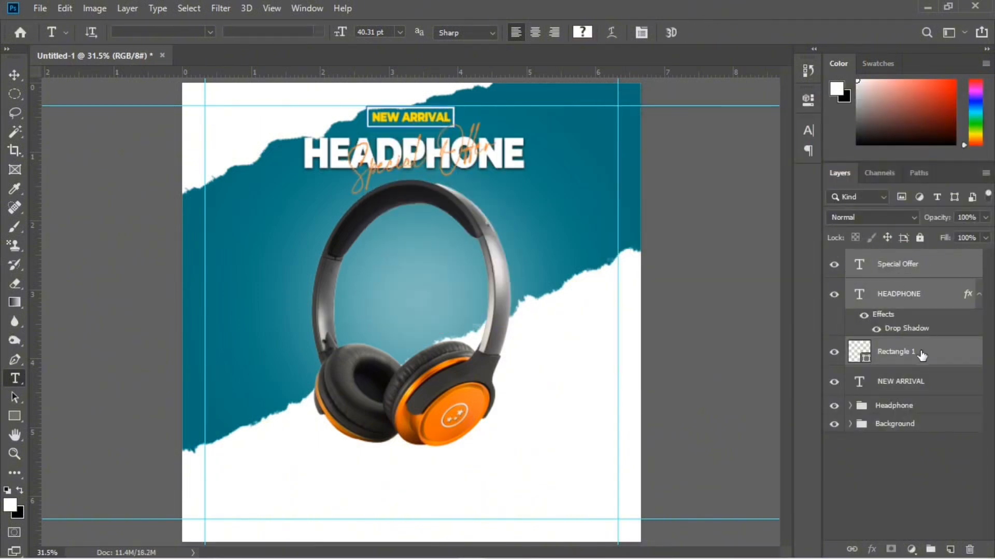
ctrl+click(915, 381)
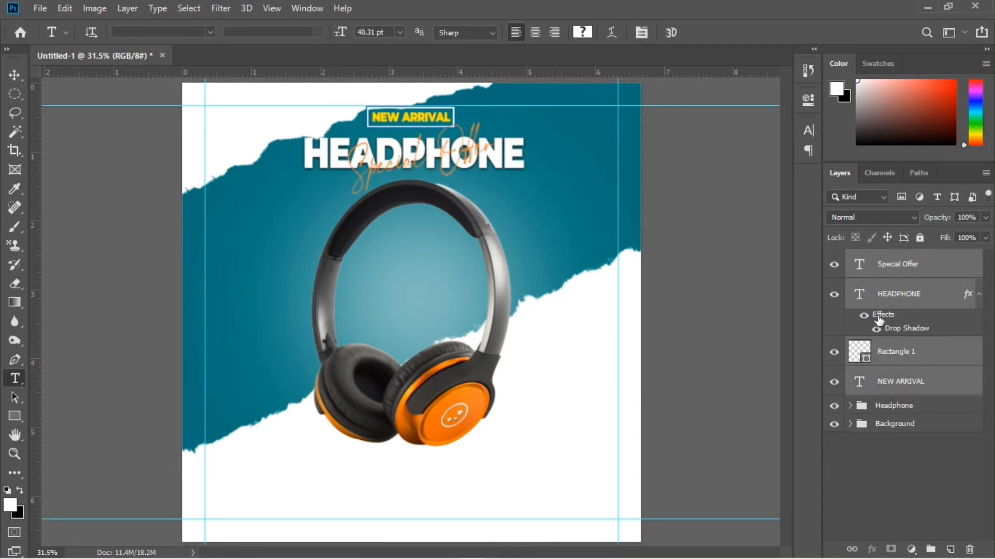
key(ctrl+g)
double_click(887, 258)
text(Title)
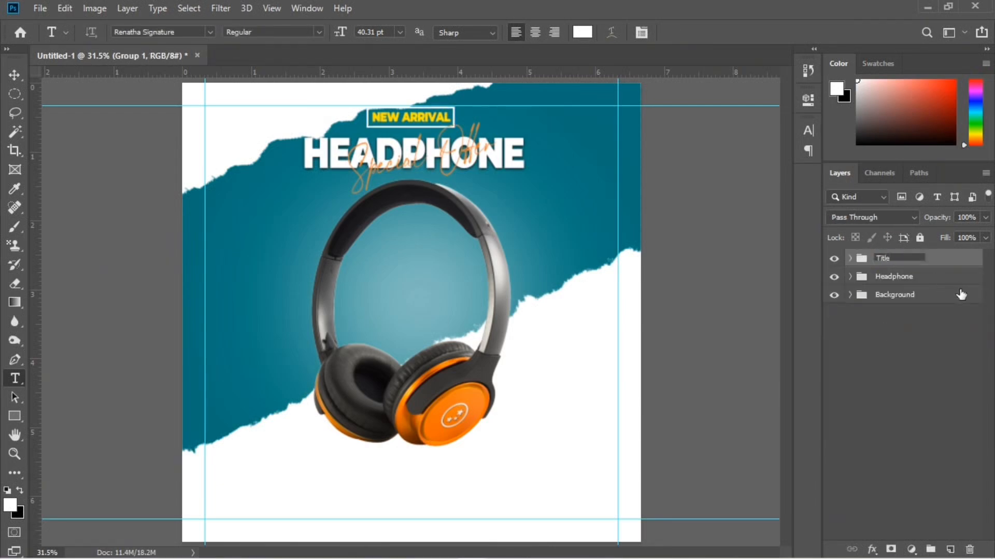
Add the text 50 in Impact at about 53 pt below the ear cup's outer side, coloured orange sampled from the headphone
click(951, 548)
click(209, 31)
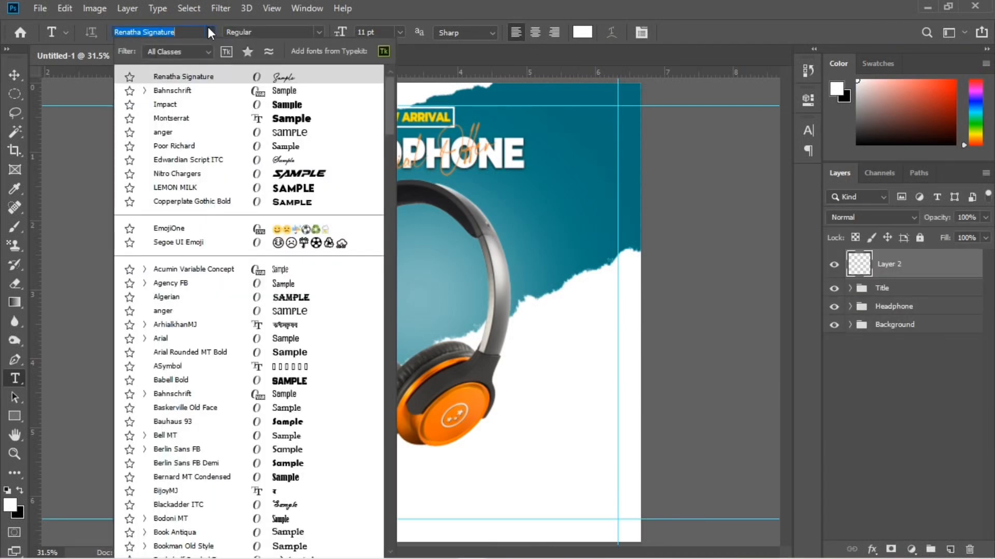
click(220, 105)
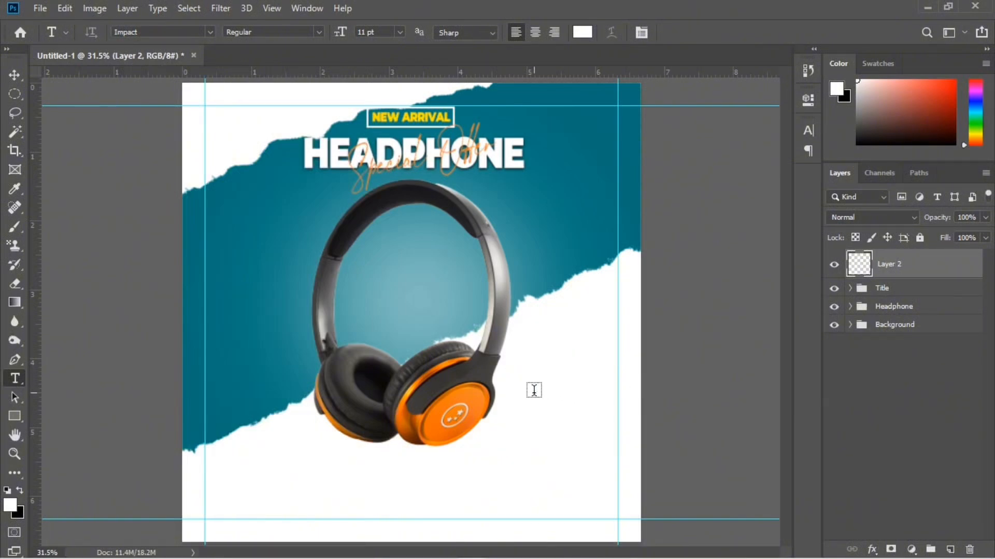
click(535, 394)
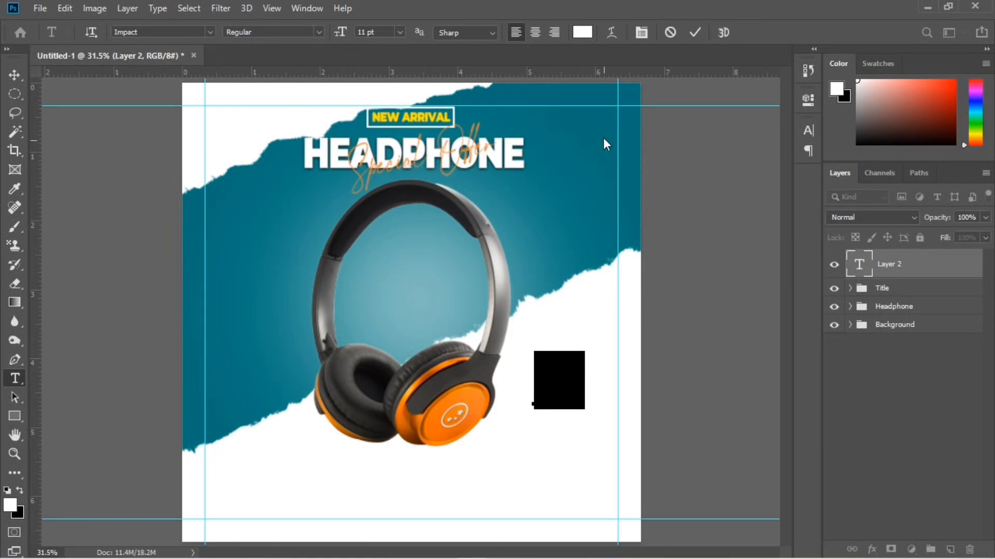
click(581, 33)
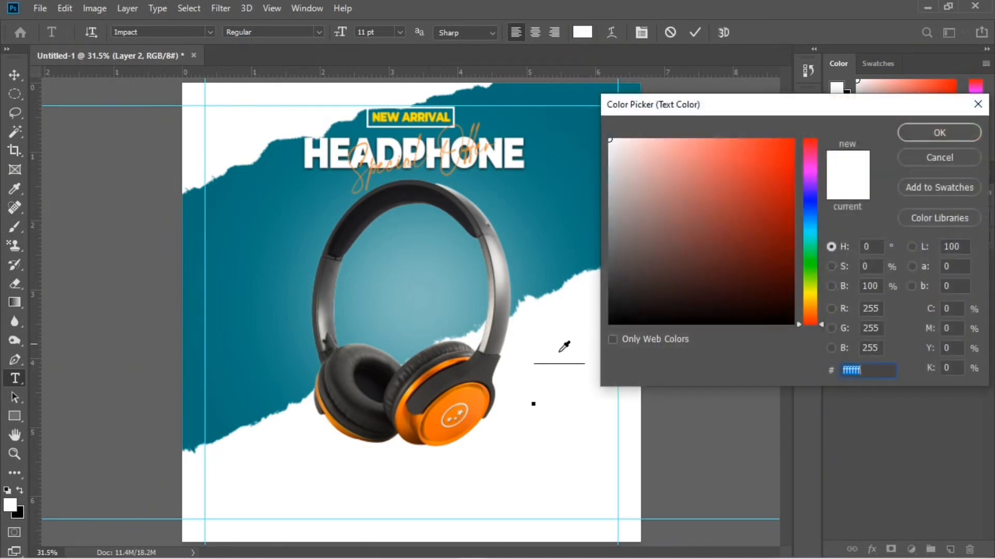
click(473, 396)
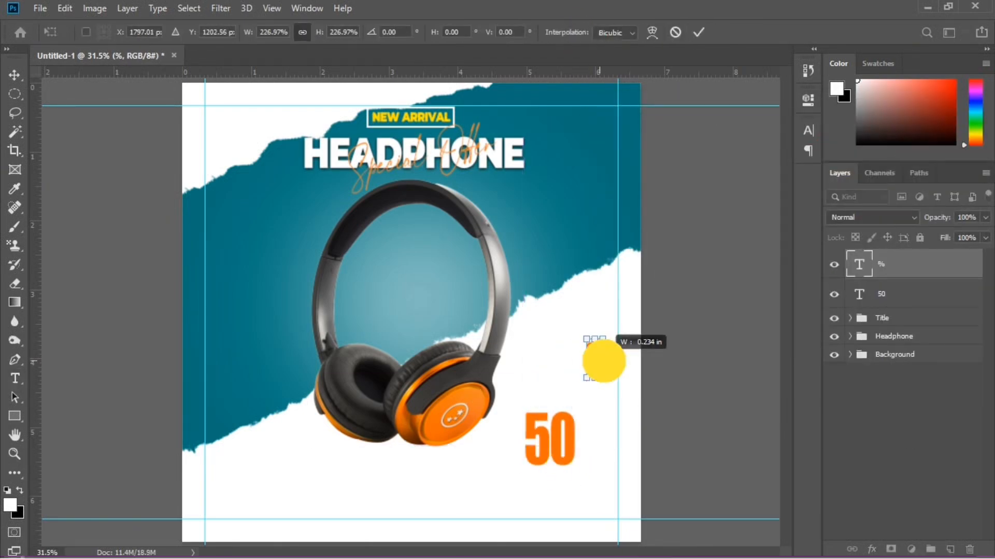
Add a smaller orange % sign beside the 50 and the text OFF beneath it
key(Return)
key(v)
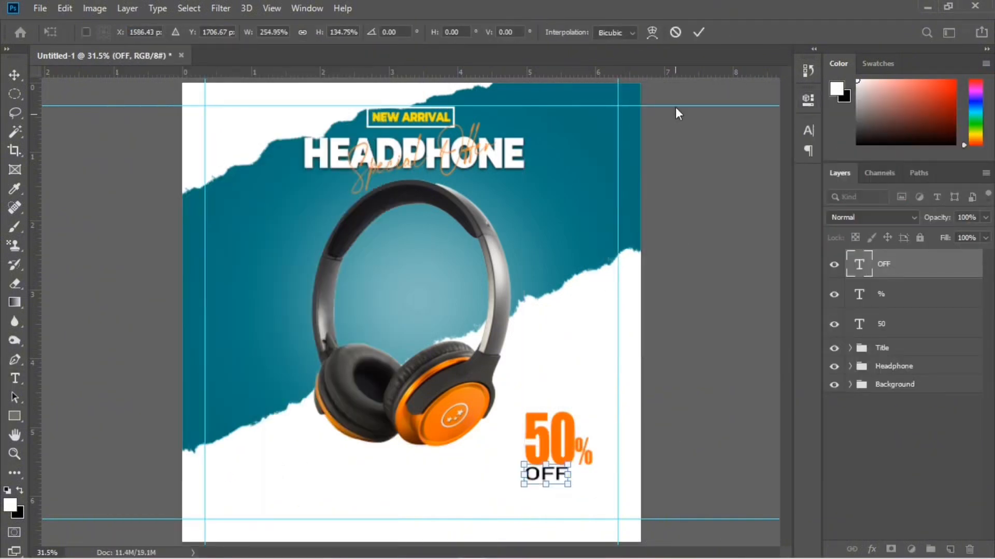
key(Return)
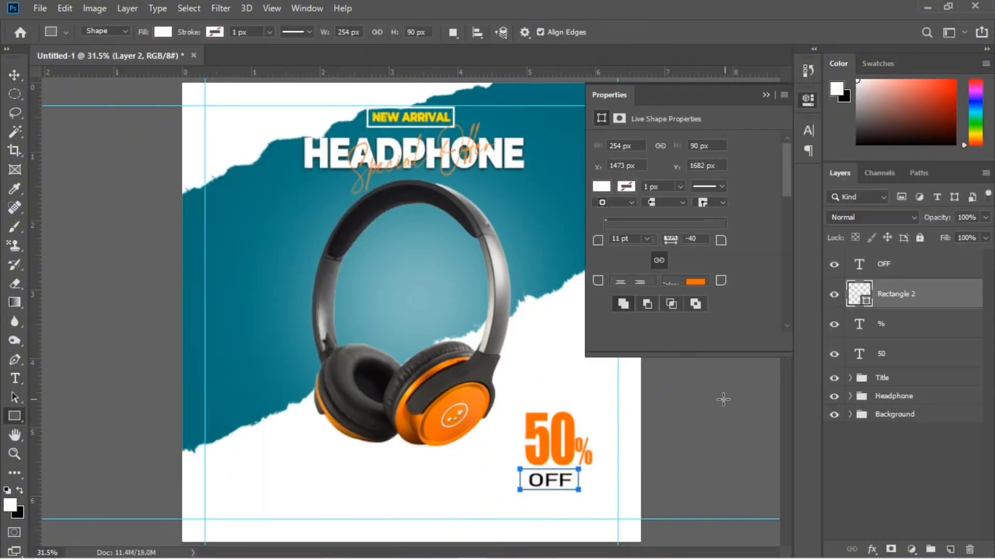
Set OFF in white Montserrat Black on an orange rectangle, and draw a red vertical bar 14 × 322 px beside the discount text
click(601, 186)
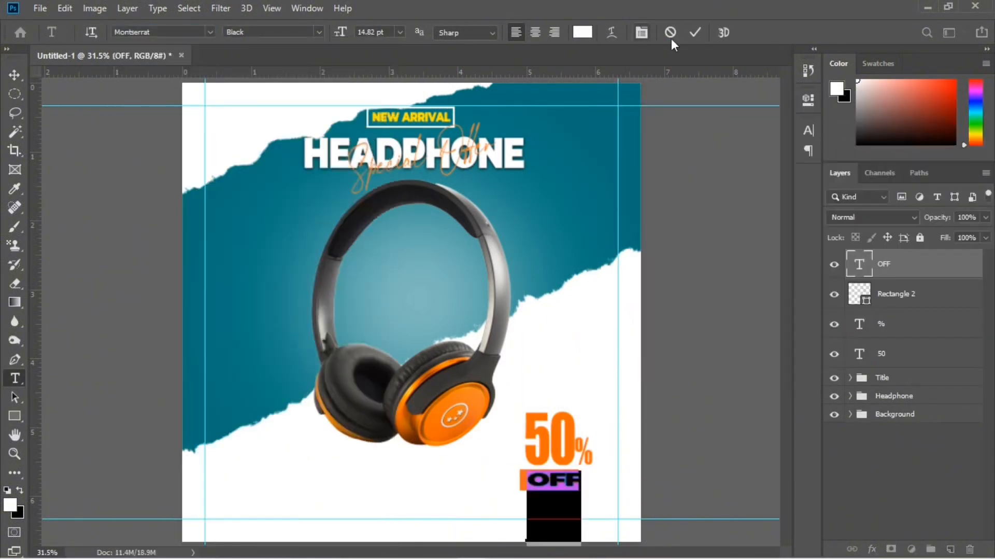
click(720, 32)
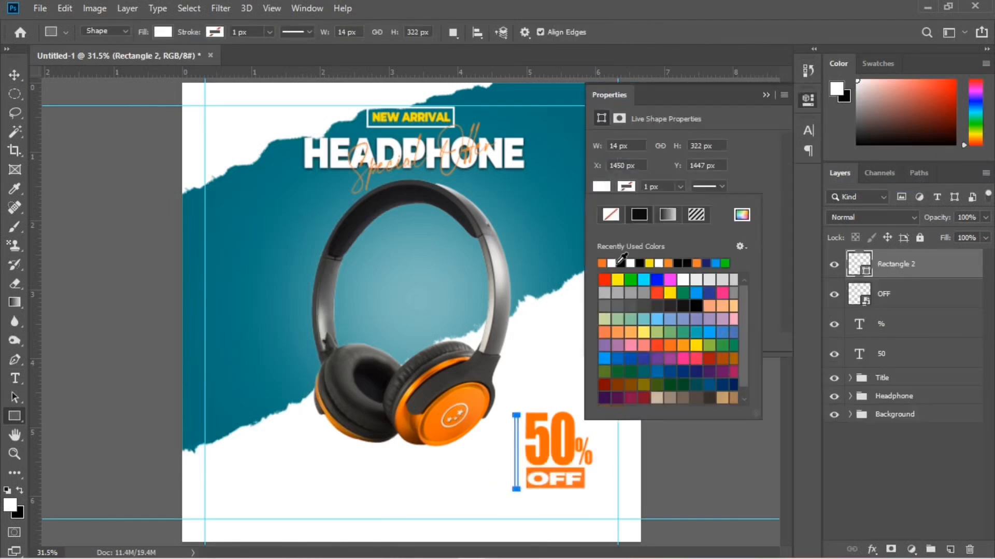
drag(526, 445, 525, 441)
Add the black text LIMITED OFFER in Impact, rotated to read upwards along the outer side of the red bar
key(t)
click(189, 104)
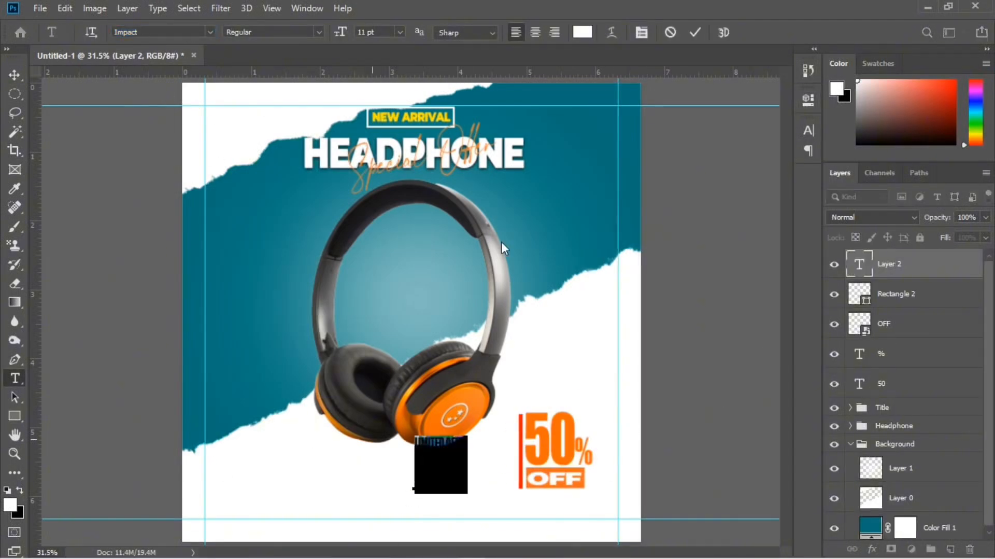
drag(490, 417, 434, 388)
drag(434, 388, 414, 394)
drag(442, 460, 508, 475)
key(ctrl+t)
drag(505, 431, 501, 414)
click(700, 34)
Enlarge the LIMITED OFFER text slightly to better match the height of the red bar
scroll(512, 508, up, 3)
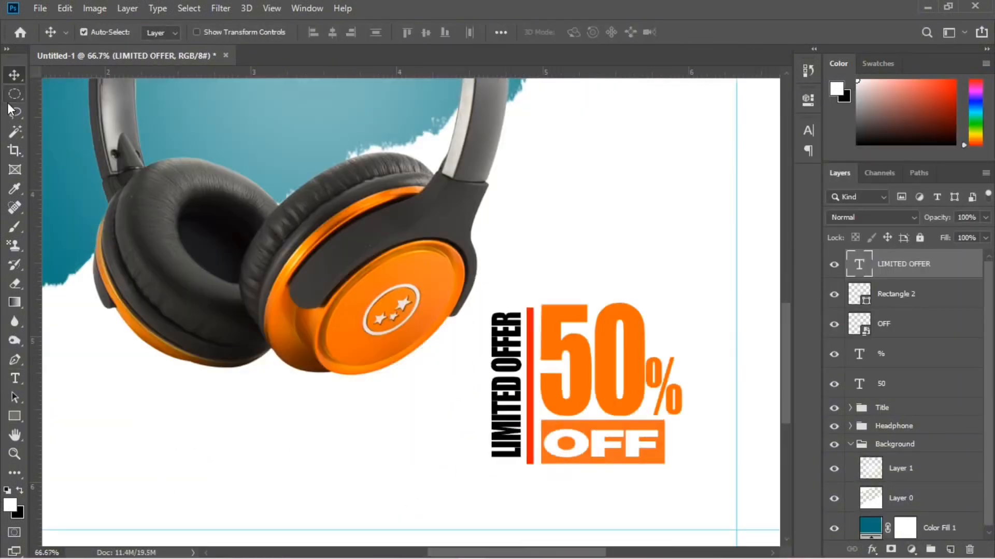
key(ctrl+t)
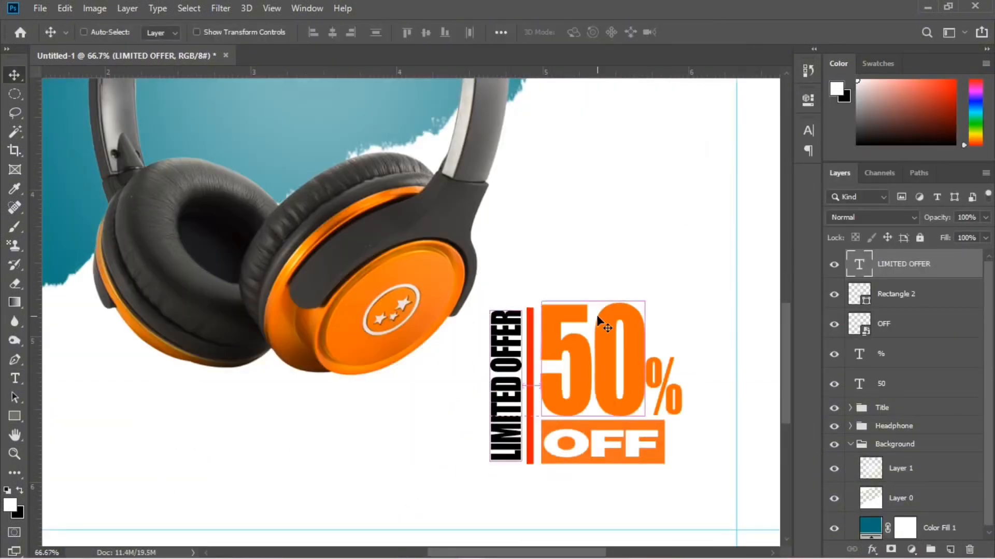
key(ctrl+minus)
key(ctrl+plus)
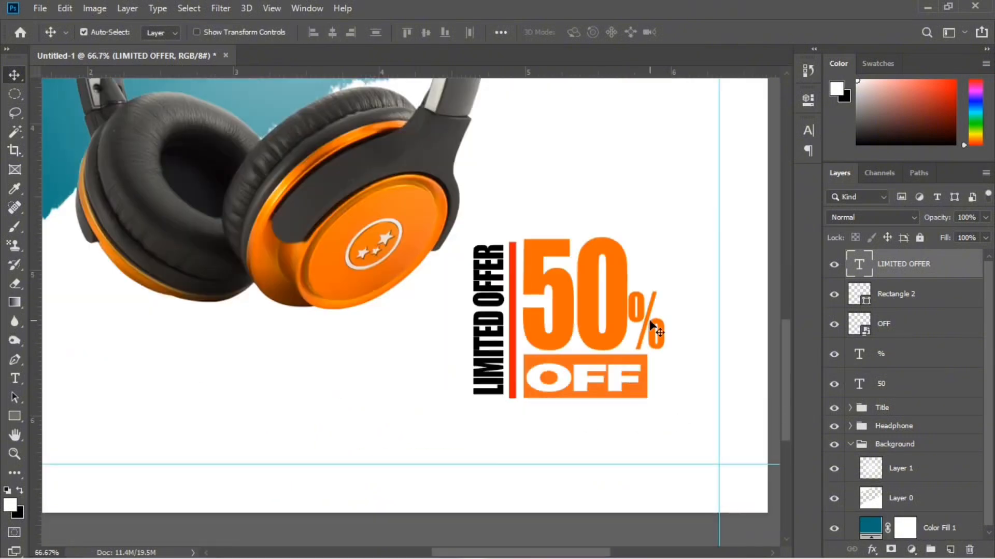
Group all five offer layers and move the 50% OFF block up and across to the right margin guide
shift+click(954, 303)
shift+click(928, 389)
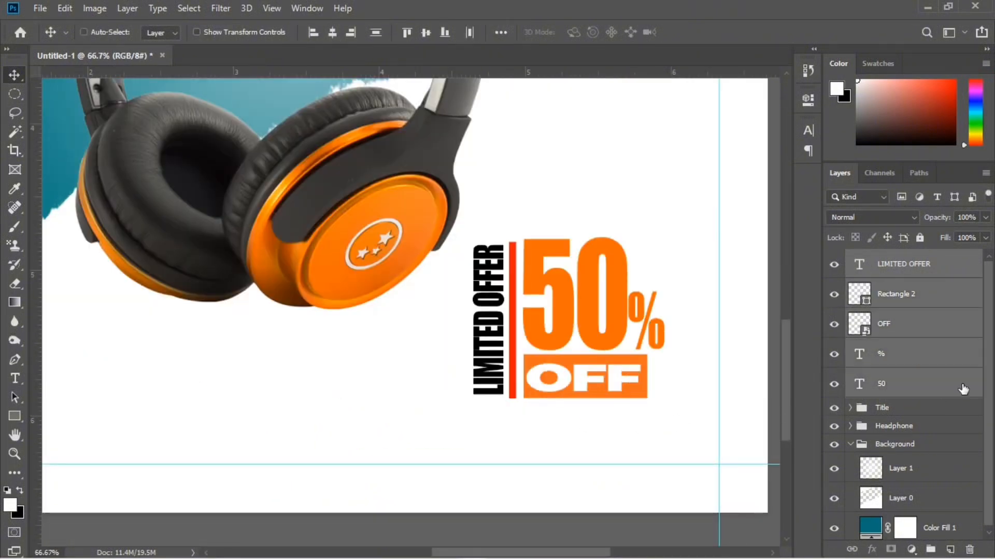
key(ctrl+g)
key(ctrl+t)
drag(633, 333, 714, 230)
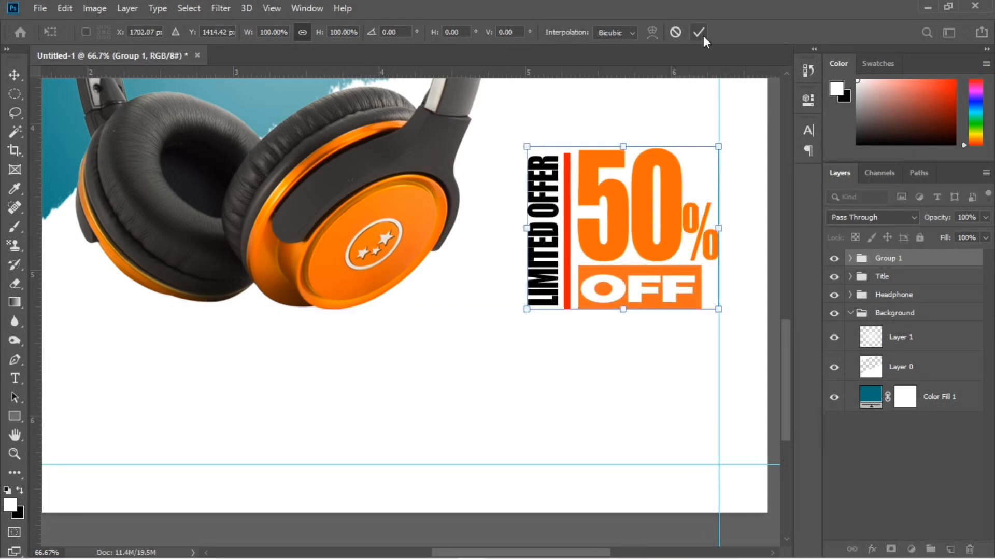
click(698, 33)
Rename the new group of discount layers as OFFER
key(ctrl+0)
scroll(600, 229, up, 1)
double_click(892, 257)
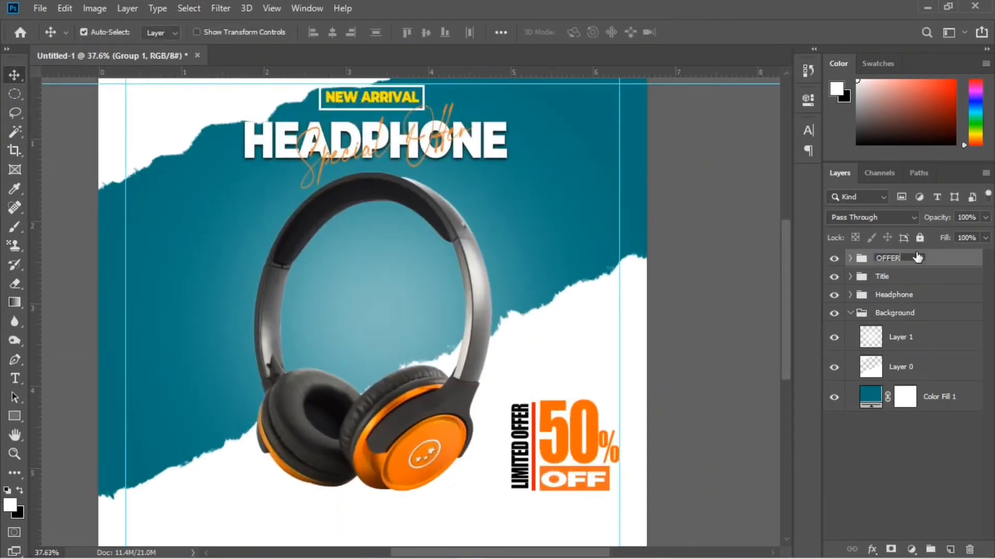
text(OFFER)
click(944, 445)
Draw a small yellow rounded rectangle with a 30 px radius below the headphone, resting on the bottom margin guide
scroll(559, 349, down, 3)
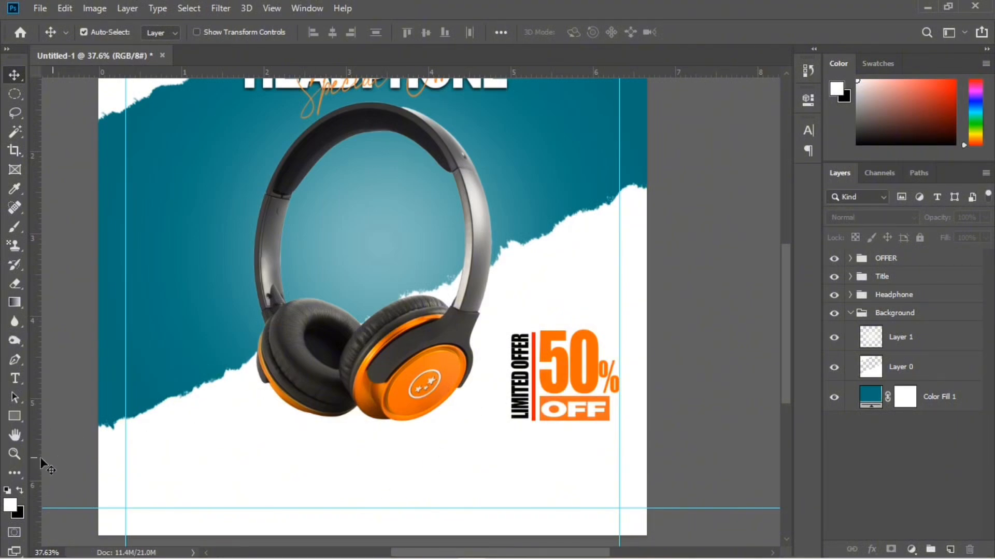
click(16, 415)
right_click(15, 415)
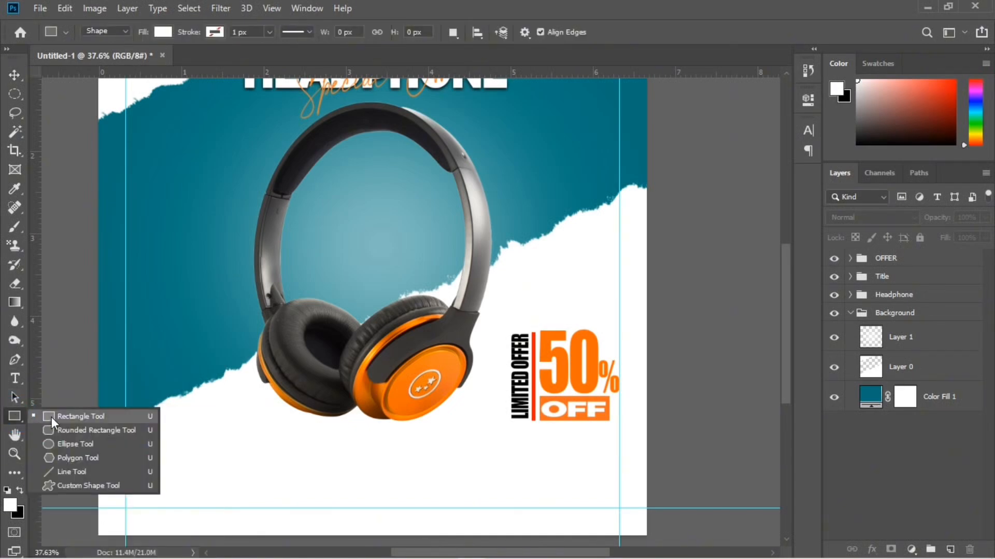
click(897, 261)
click(898, 258)
right_click(15, 416)
click(72, 430)
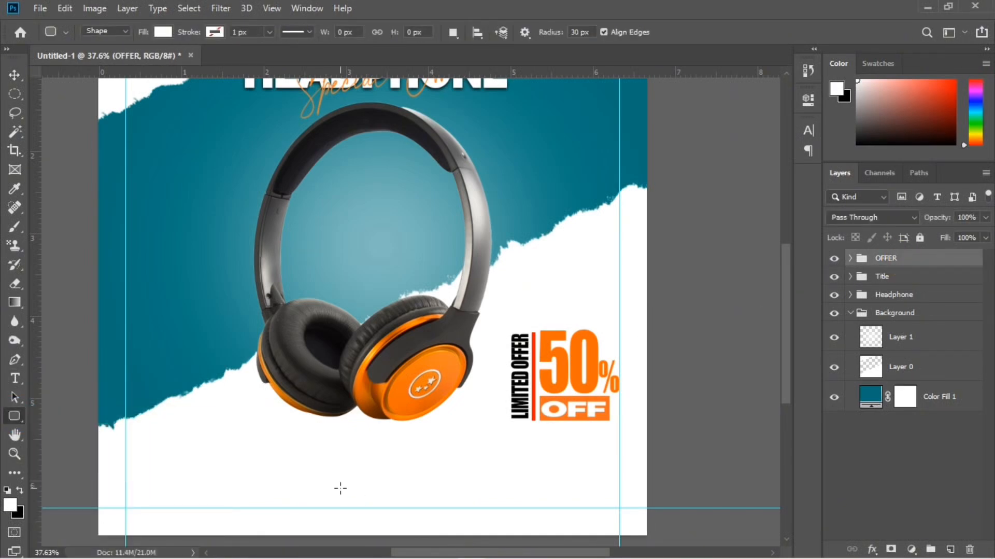
mouse_move(335, 484)
mouse_down()
mouse_move(415, 508)
mouse_move(360, 495)
mouse_up()
click(601, 186)
click(604, 247)
click(774, 96)
key(v)
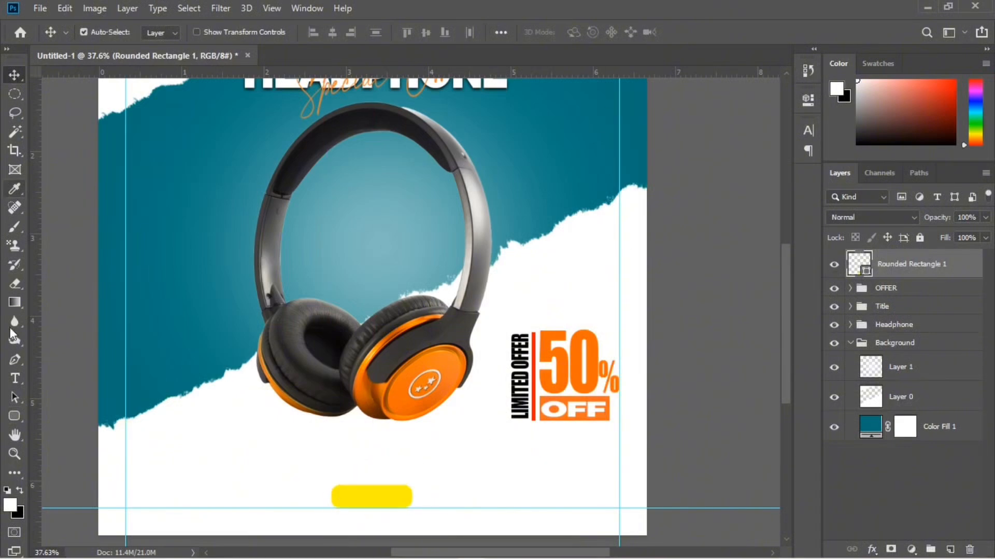
Add the black Impact text ORDER NOW and place it over the yellow rounded rectangle
click(15, 378)
click(469, 487)
text(ORDER NOW)
click(15, 75)
drag(488, 434, 364, 498)
Apply a black Multiply drop shadow to the yellow rounded rectangle, with 100% opacity, a 90° angle and a size of 10 px
scroll(395, 513, up, 5)
click(970, 292)
double_click(950, 304)
click(468, 335)
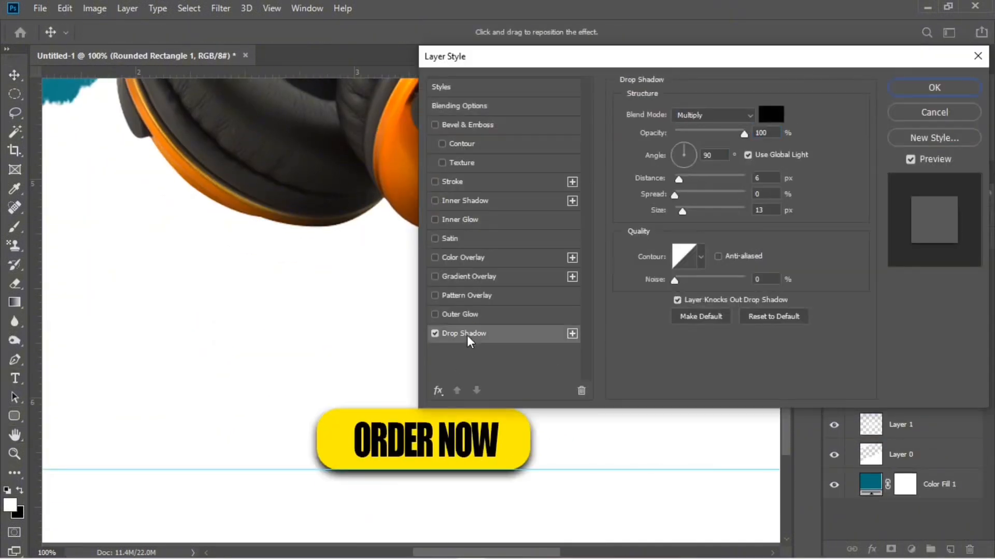
mouse_move(682, 210)
mouse_down()
mouse_move(666, 210)
mouse_move(682, 211)
mouse_up()
click(675, 178)
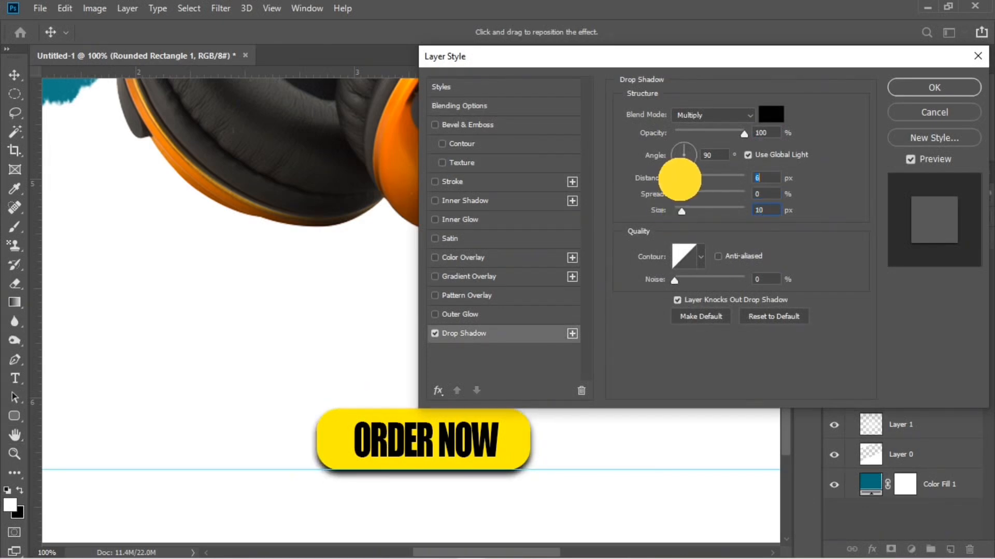
click(934, 87)
scroll(515, 381, down, 5)
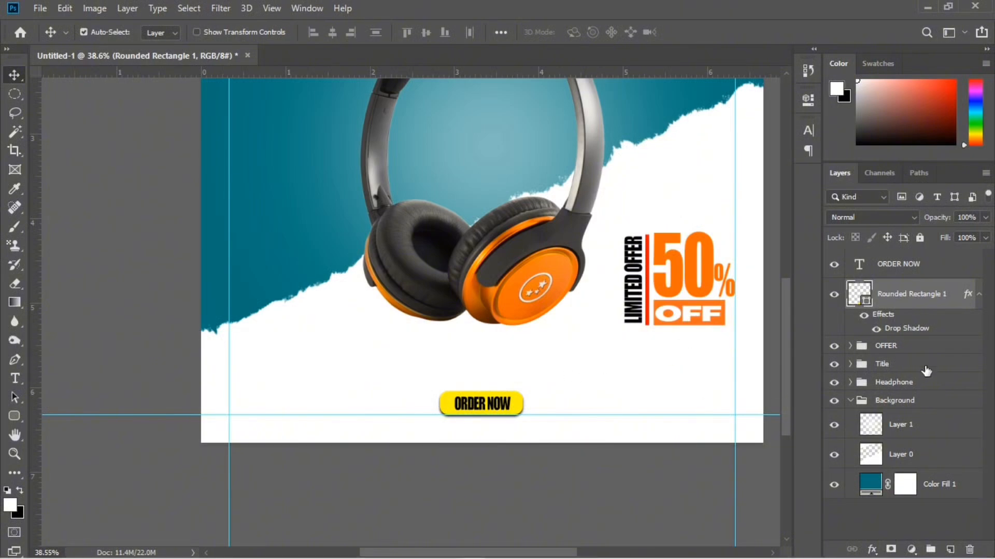
Group the ORDER NOW text with its yellow rectangle and name the group ORDER
ctrl+click(938, 275)
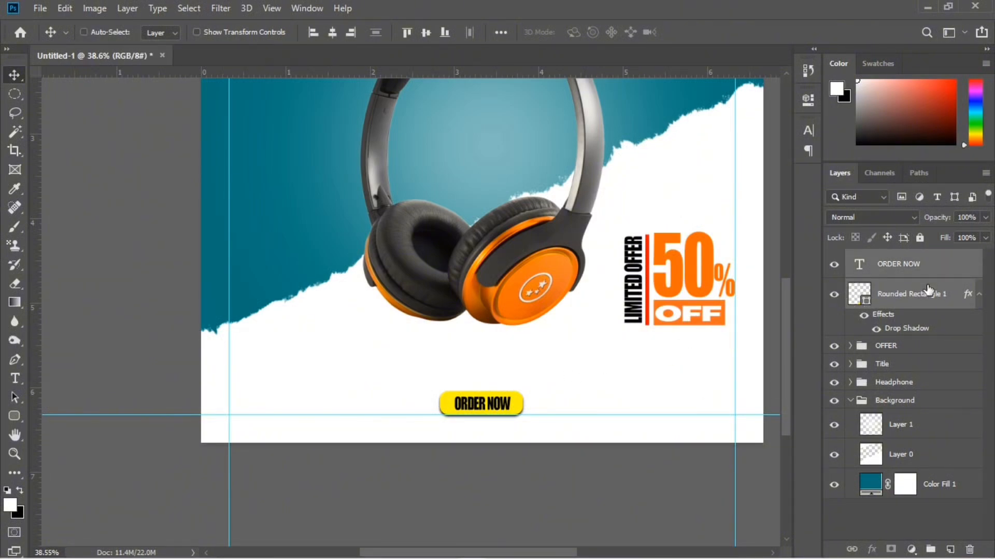
key(ctrl+g)
double_click(893, 259)
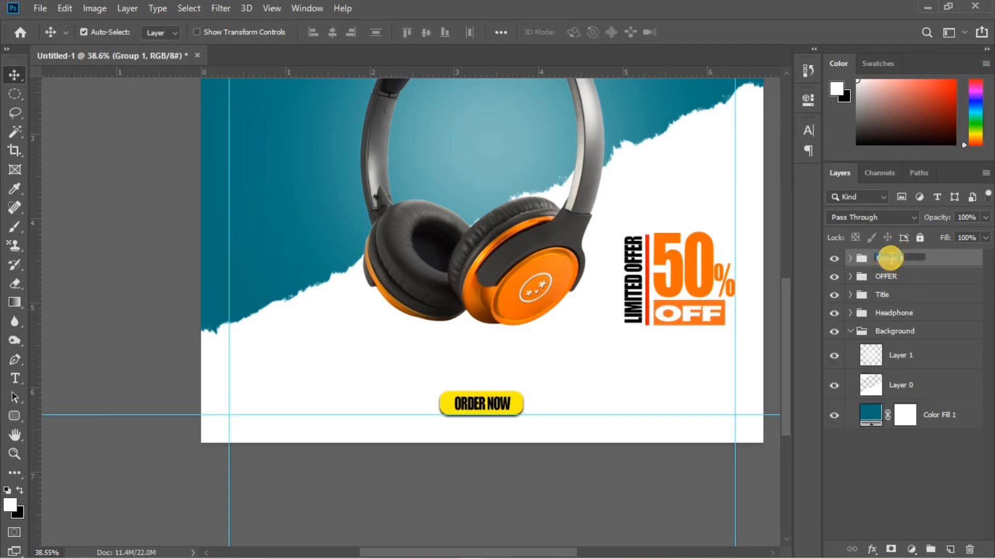
text(ORDER)
click(957, 461)
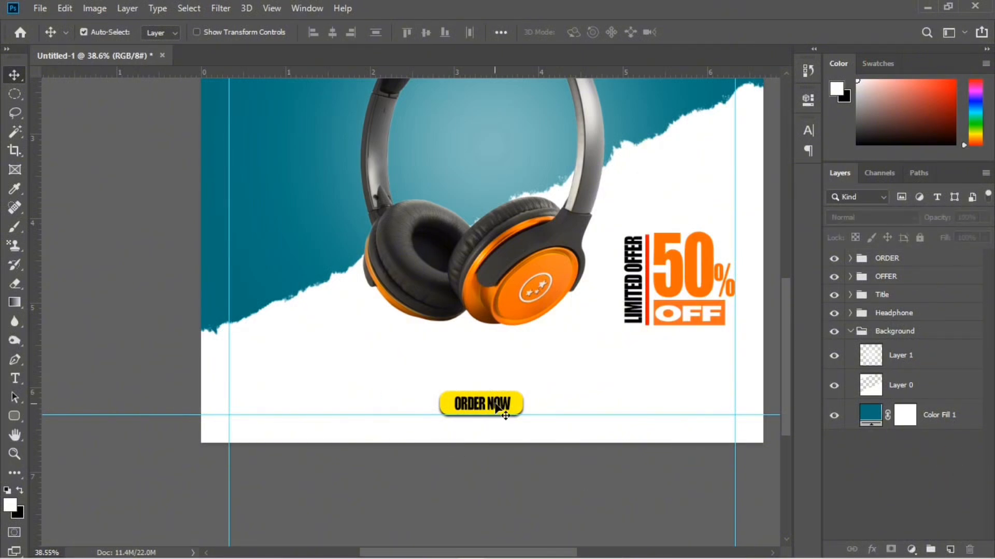
Nudge the ORDER group slightly upwards so the whole button sits above the bottom margin guide
click(879, 259)
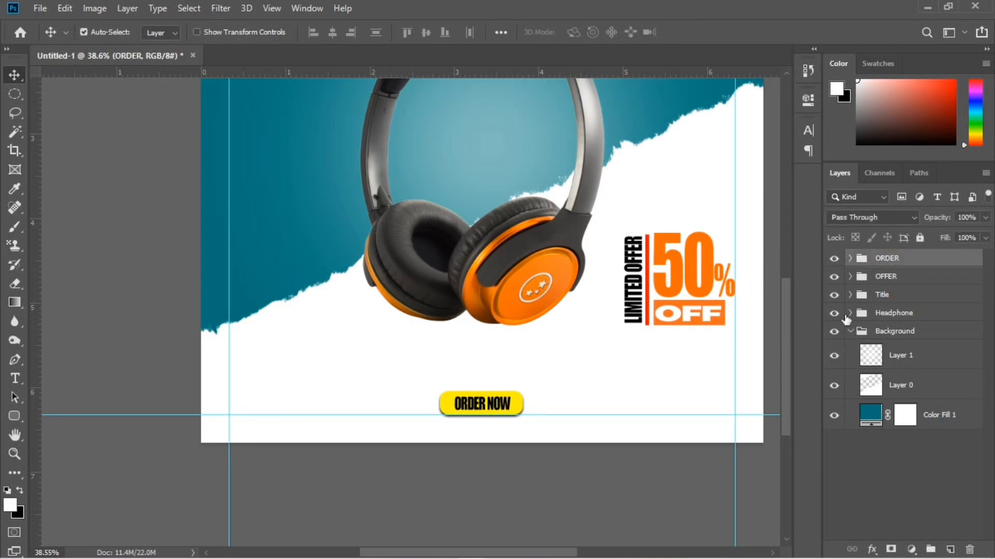
key(ctrl+t)
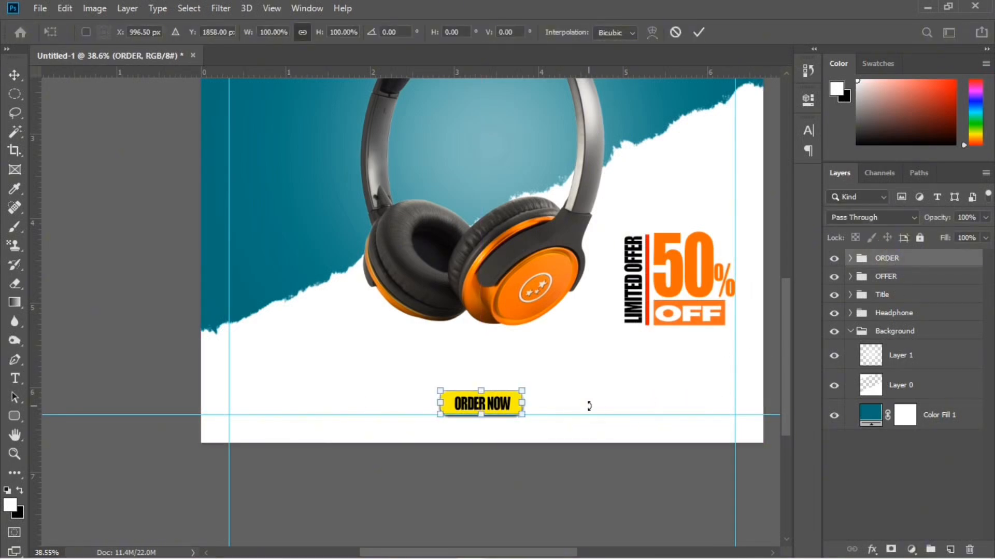
key(Up)
key(Up)
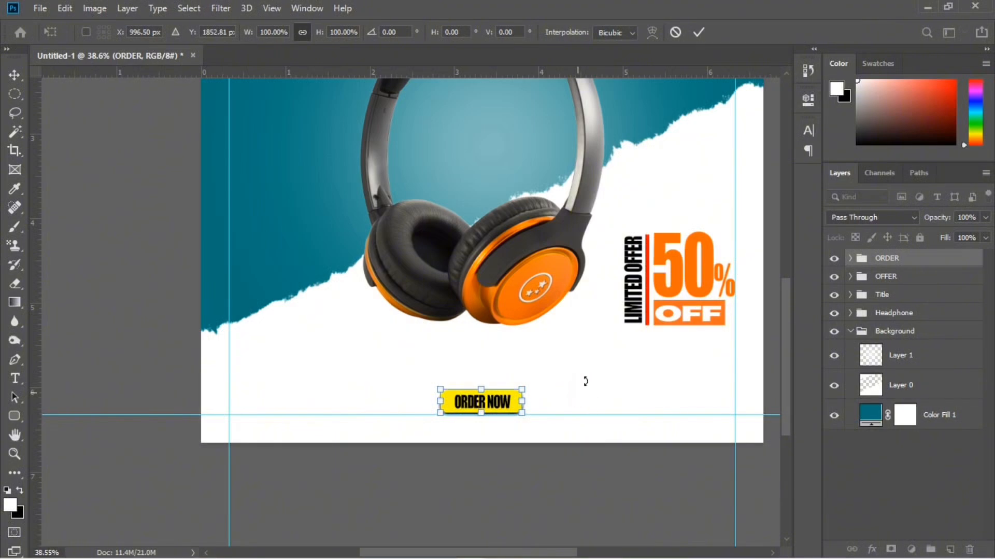
click(699, 32)
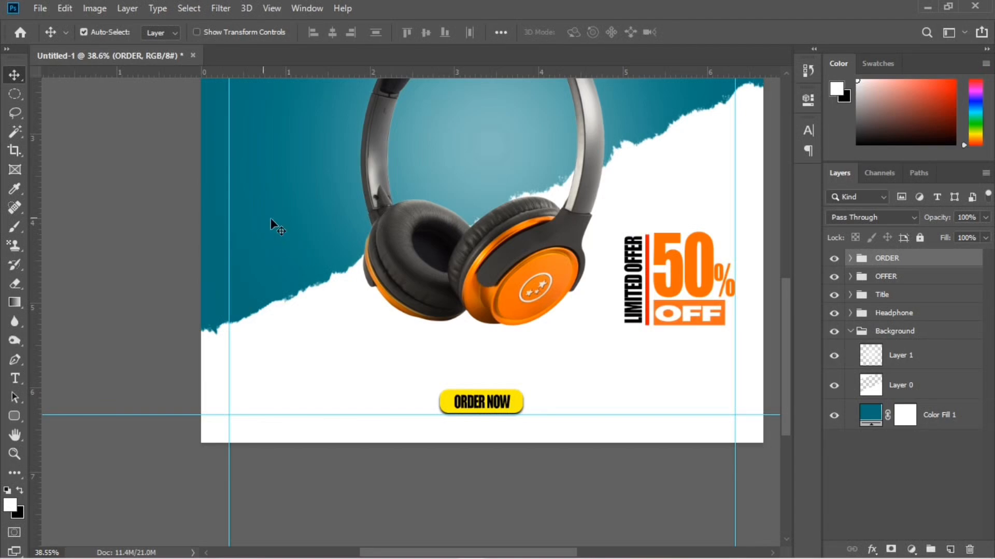
Add the text MEGA in red 11 pt Impact on the teal area beside the headphone
scroll(363, 271, up, 4)
scroll(360, 270, up, 4)
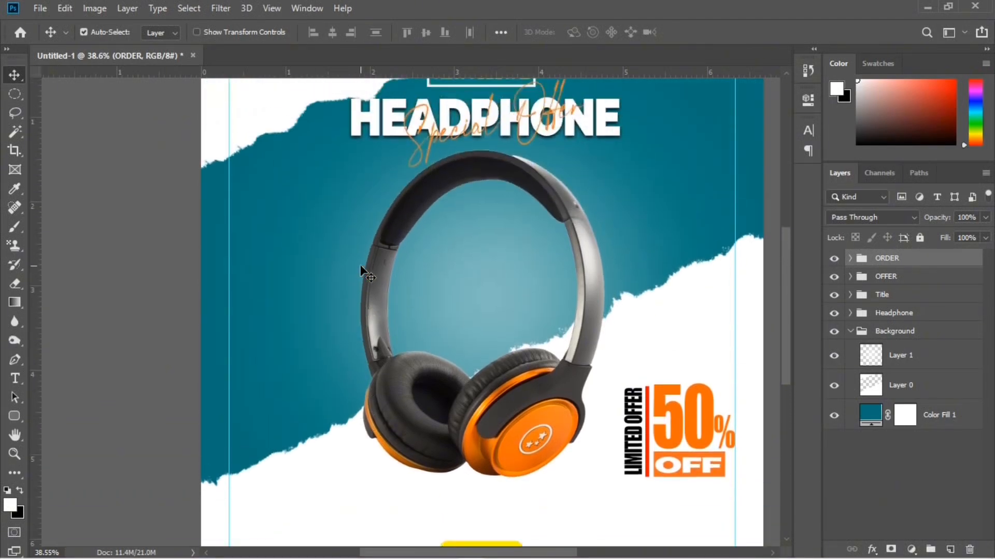
scroll(360, 270, down, 3)
scroll(360, 271, up, 1)
scroll(362, 270, down, 1)
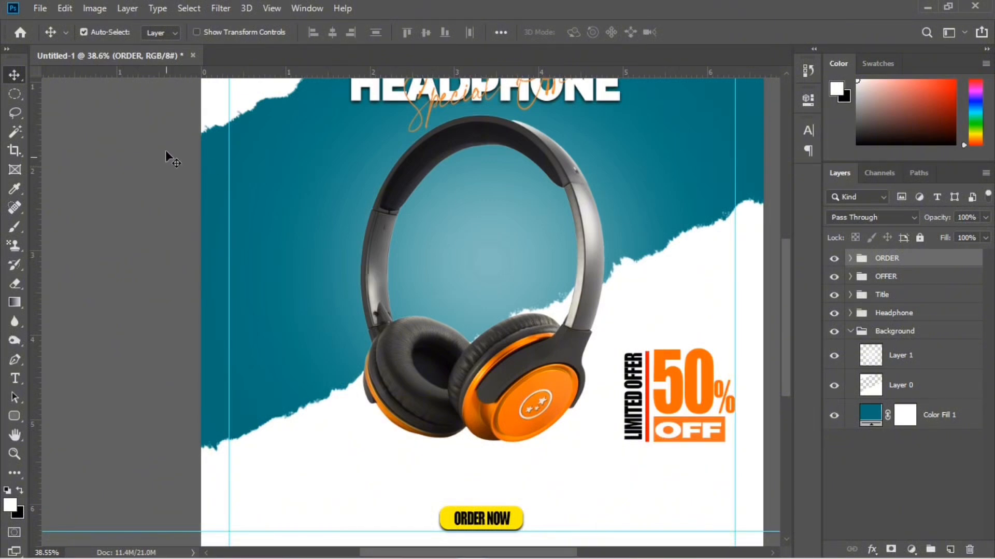
click(15, 380)
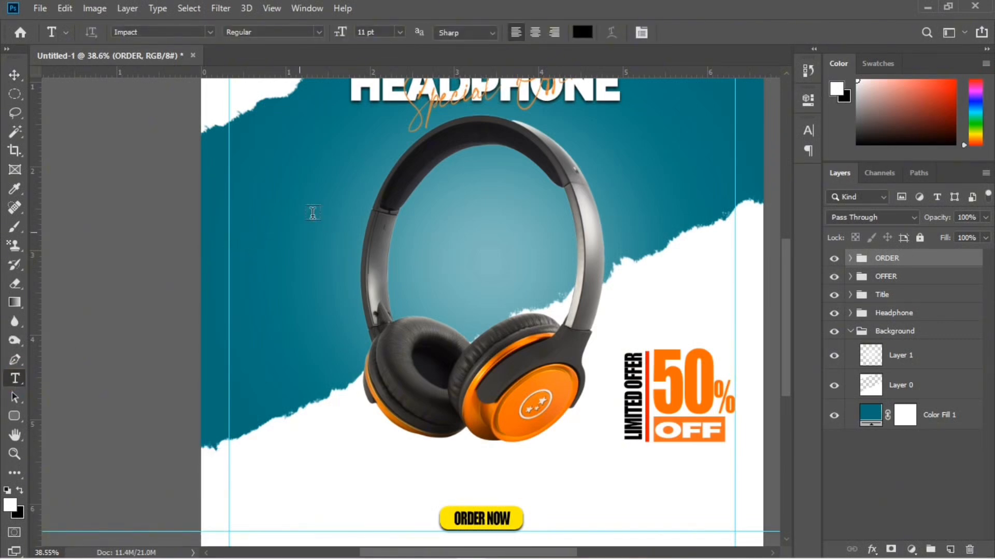
click(582, 32)
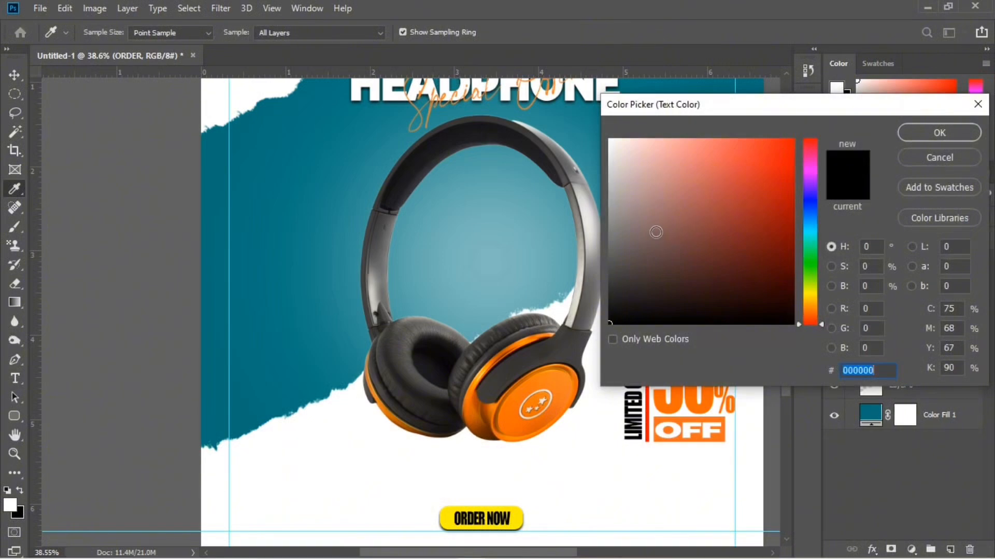
mouse_move(799, 297)
mouse_down()
mouse_move(782, 308)
mouse_move(793, 311)
mouse_move(788, 275)
mouse_move(798, 298)
mouse_move(844, 127)
mouse_move(855, 128)
mouse_up()
click(932, 133)
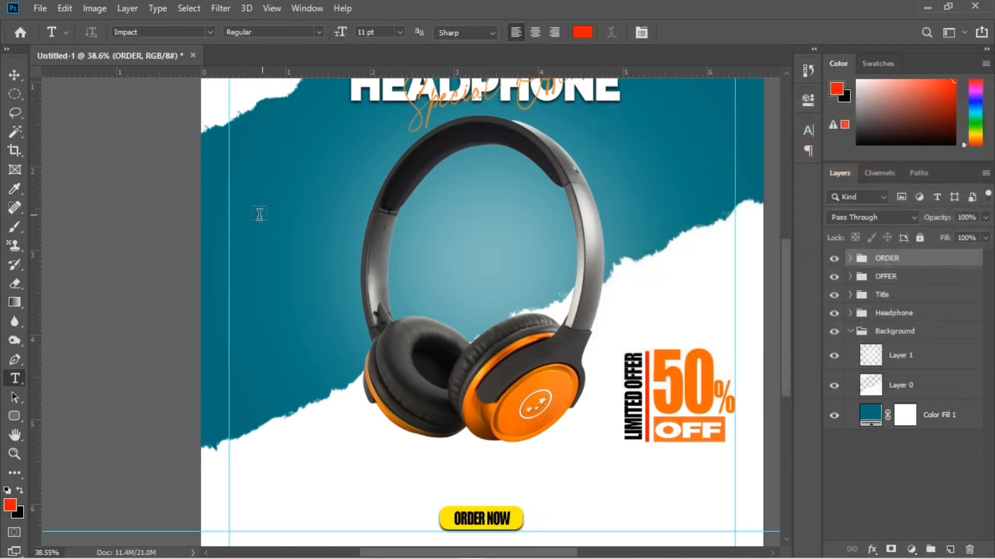
click(265, 258)
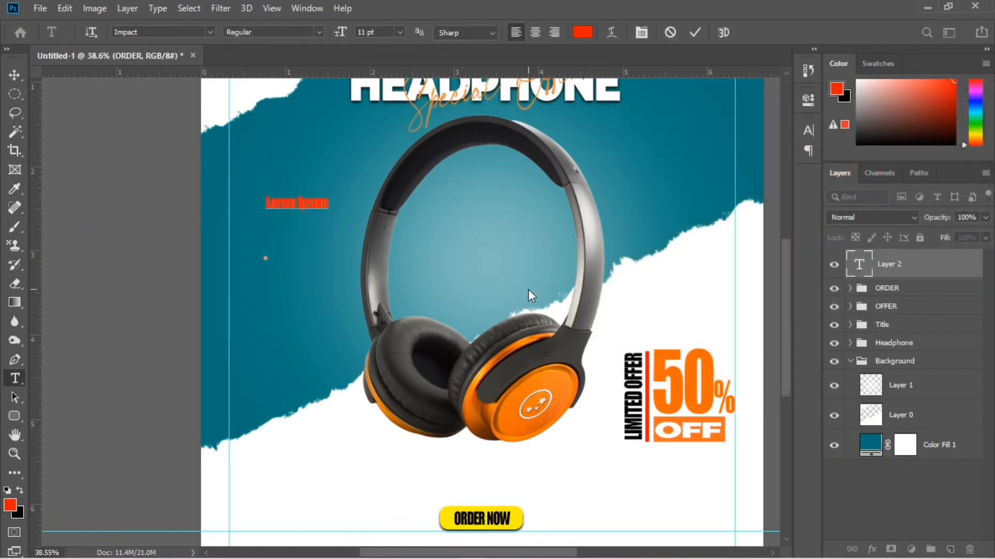
text(MEGA)
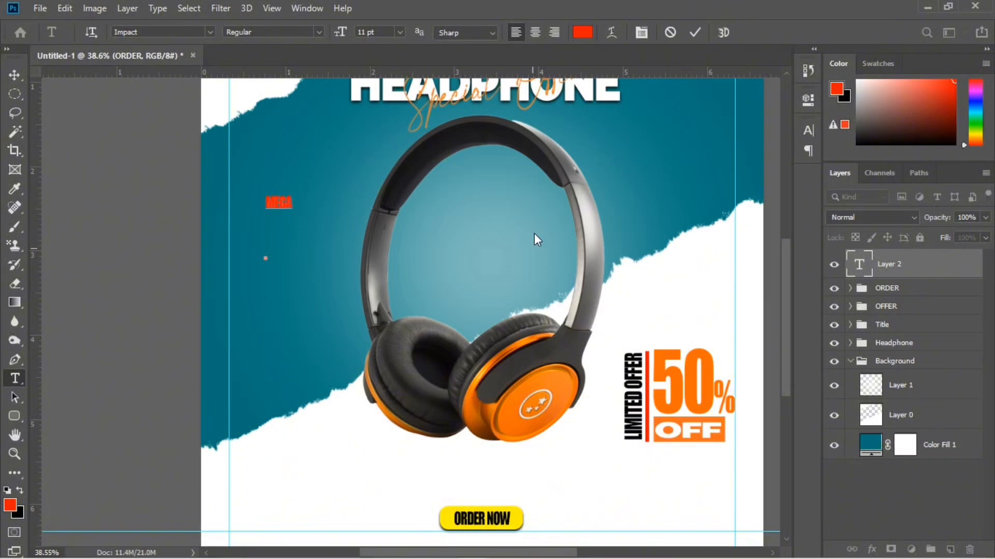
click(695, 33)
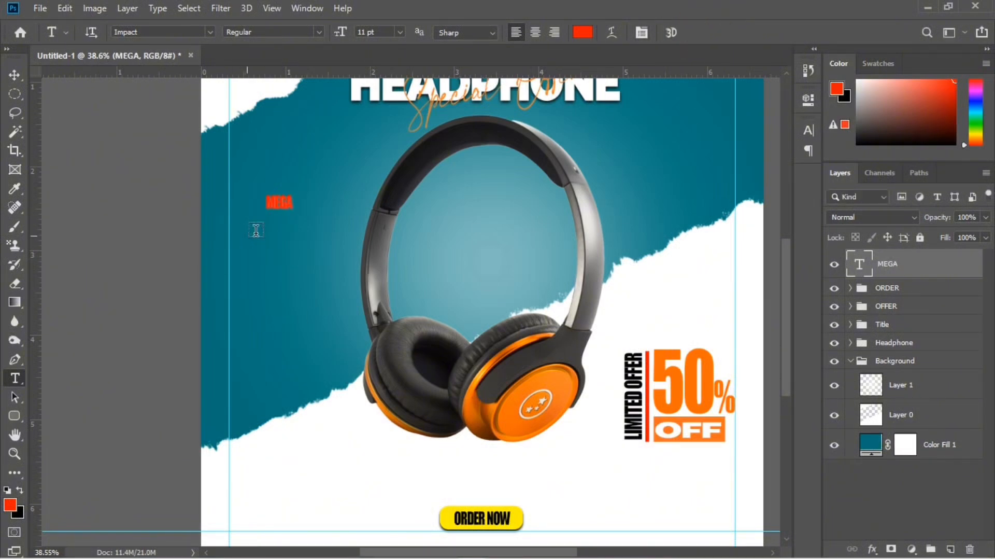
Enlarge the MEGA text and position it on the teal area between the left margin guide and the headphone
key(ctrl+t)
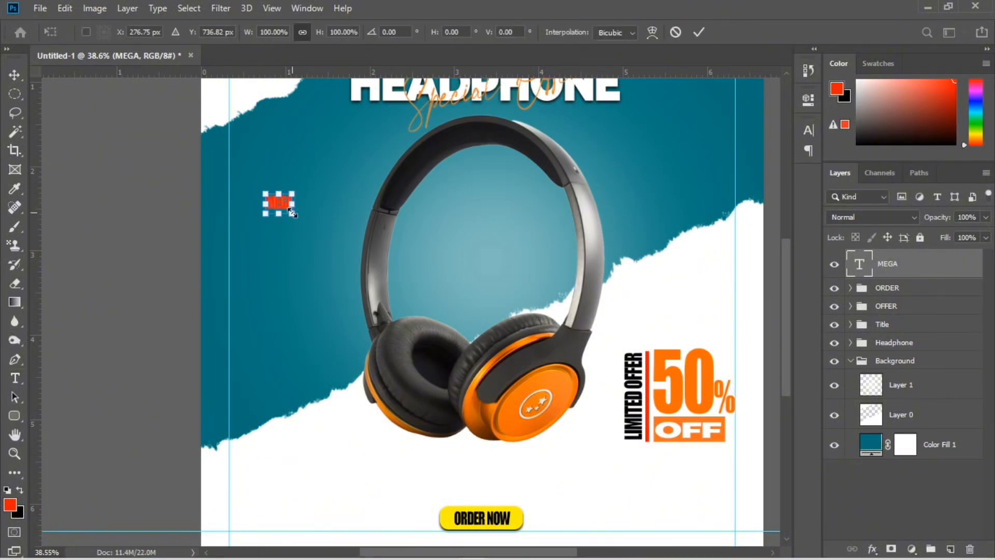
drag(293, 209, 291, 274)
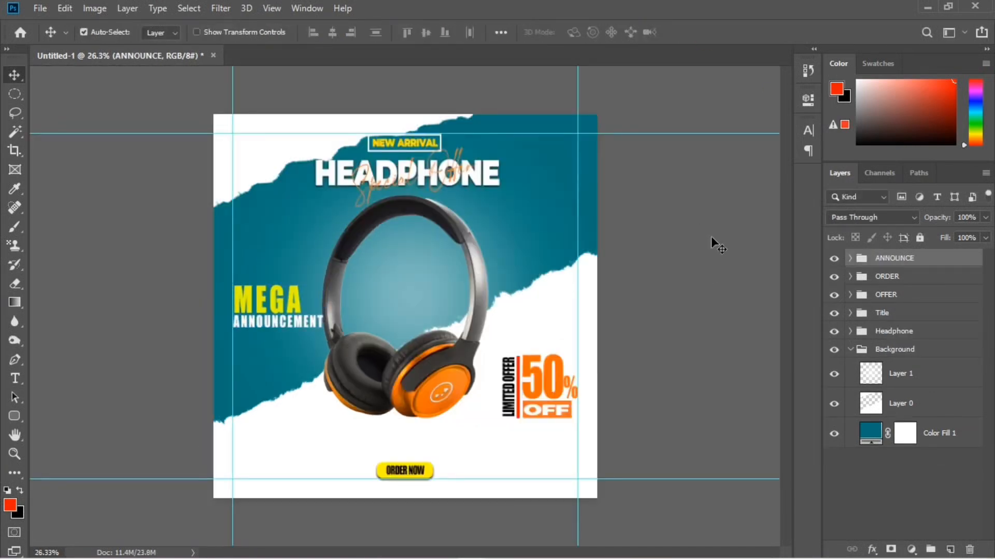
key(ctrl+plus)
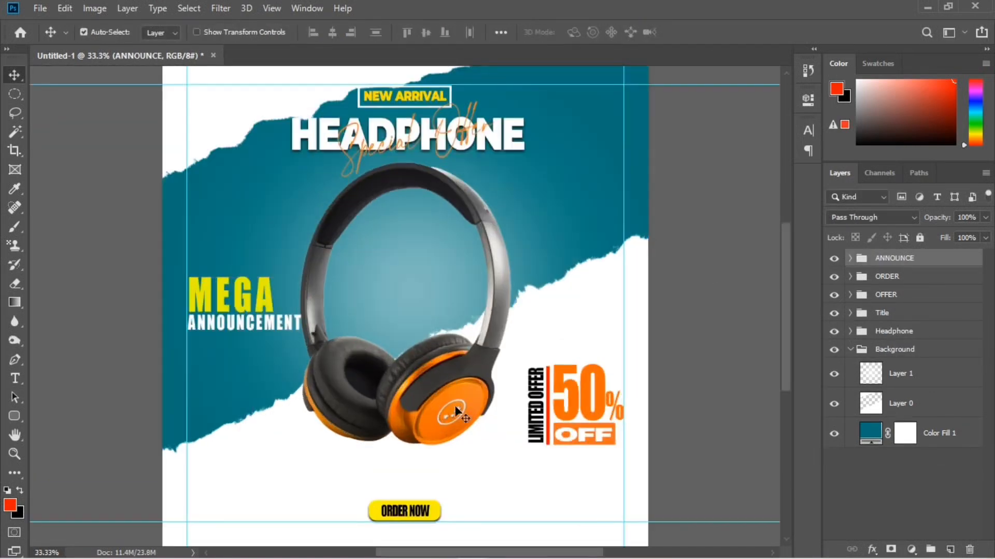
Add the text "Call us for more" in orange 11 pt Montserrat Black on the white area below the headphone
key(t)
click(224, 507)
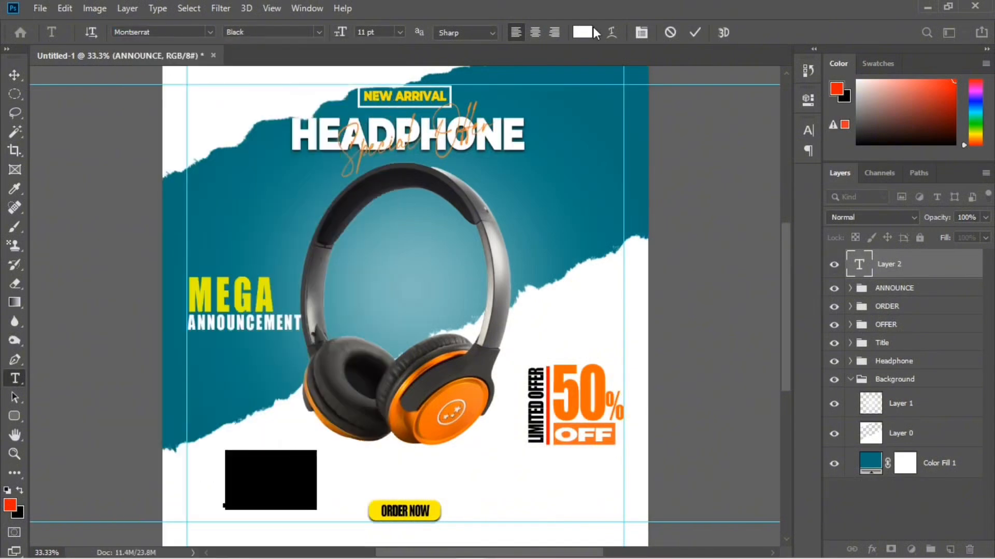
click(583, 33)
key(Return)
text(Call us for more)
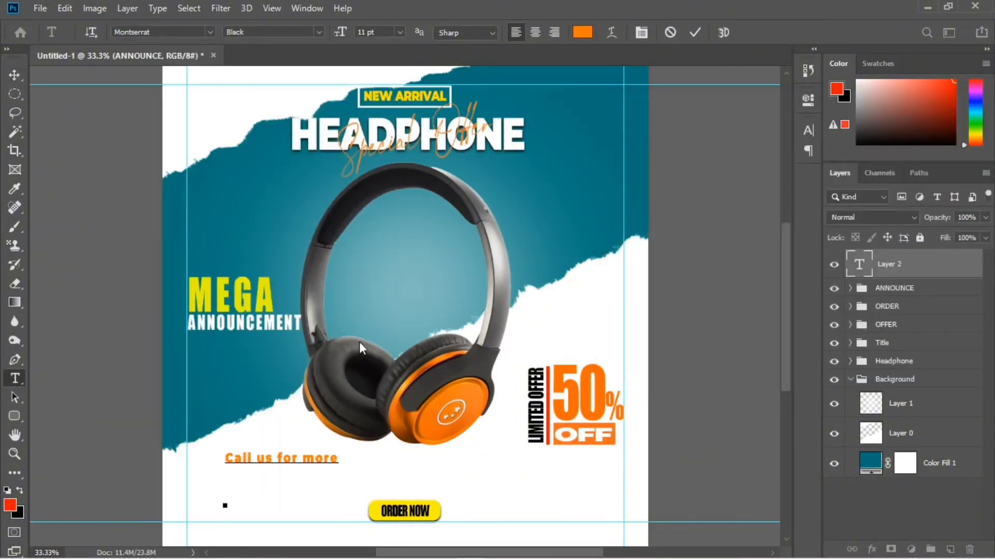
Set the tracking of "Call us for more" to -20 and place the line beside the ORDER NOW button, near the bottom guide
key(ctrl+a)
click(808, 99)
click(672, 239)
drag(676, 240, 671, 240)
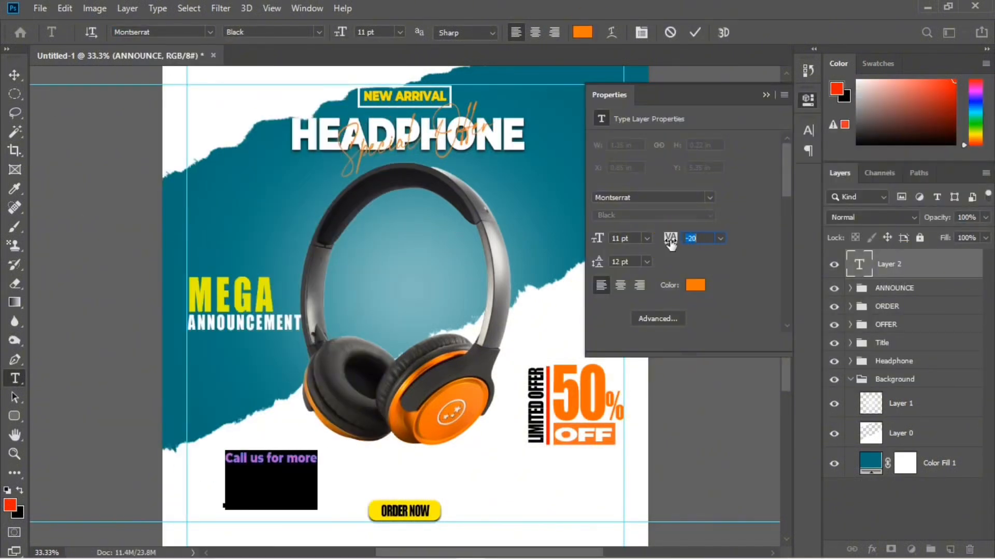
click(14, 75)
drag(305, 456, 294, 498)
Add the contact phone number in orange Montserrat Black and place it directly beneath "Call us for more"
key(t)
click(336, 445)
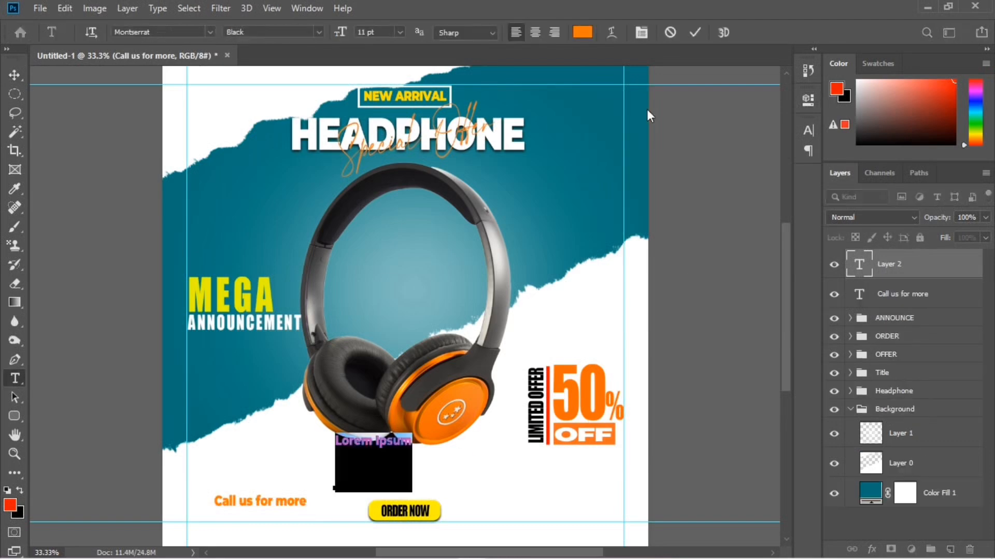
drag(409, 440, 290, 515)
key(Return)
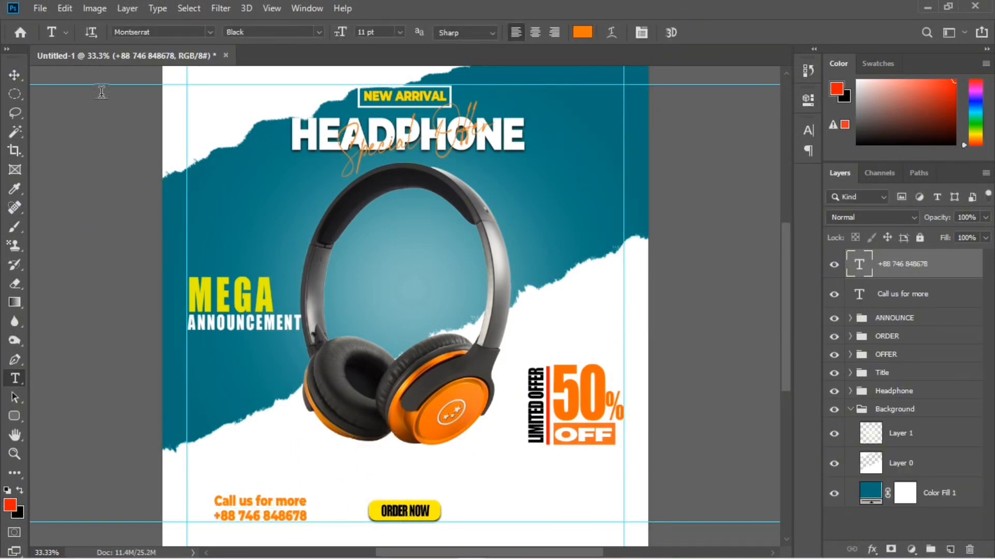
Place the contact phone icon image, scaled to about 10.42%, between the left margin guide and the call text
click(40, 9)
click(77, 281)
scroll(306, 256, down, 5)
double_click(170, 263)
drag(599, 111, 256, 454)
drag(243, 469, 208, 504)
key(Left)
key(Left)
key(Left)
key(Left)
key(Left)
key(Left)
key(Left)
key(Left)
key(Left)
key(Left)
key(Left)
key(Left)
key(Left)
key(Left)
key(Left)
key(Right)
key(Right)
key(Right)
click(556, 32)
key(ctrl+t)
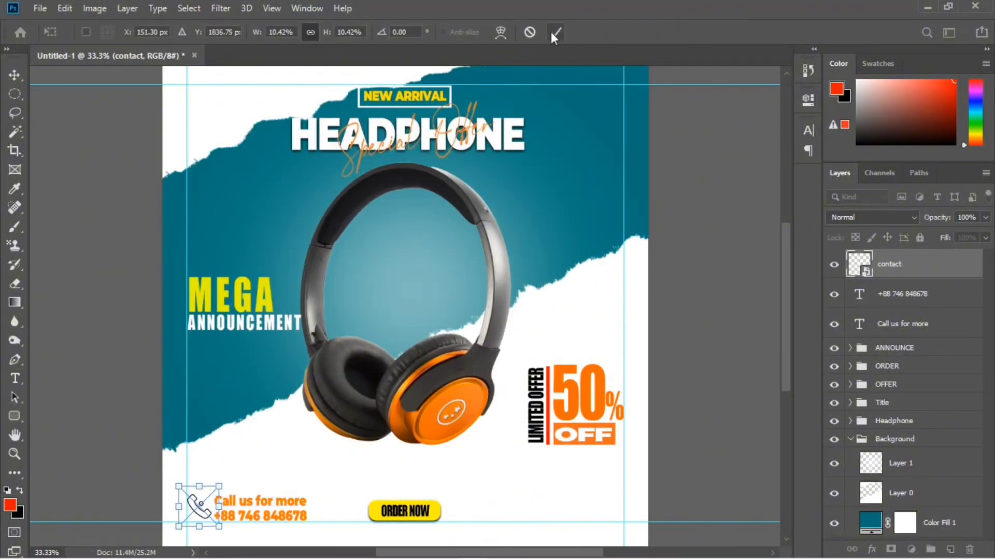
click(556, 32)
Add the orange text "Visit now" and place it on the other side of the ORDER NOW button, level with "Call us for more"
key(t)
drag(508, 441, 588, 502)
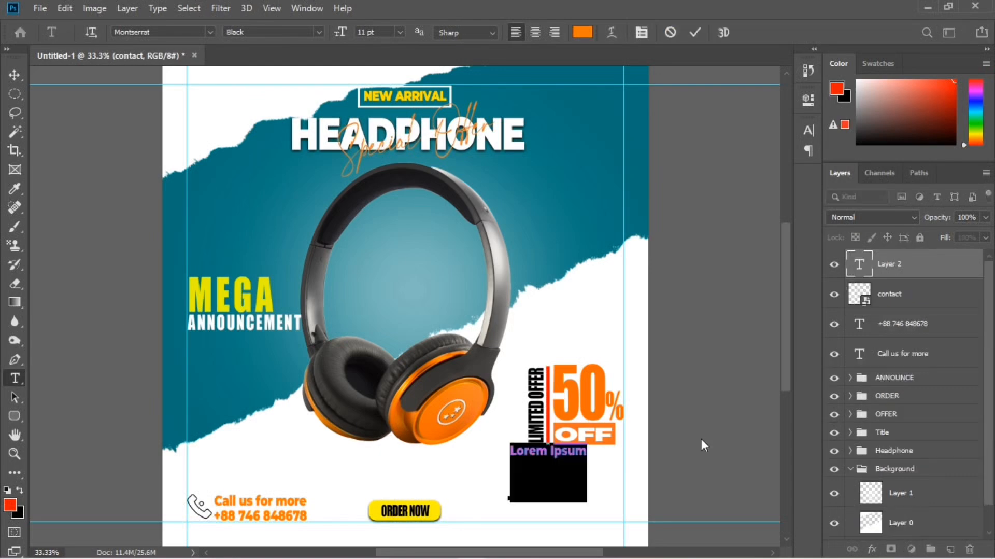
text(Visit now)
key(ctrl+Return)
drag(532, 452, 555, 503)
click(14, 378)
click(470, 484)
text(www.pixelpro.com)
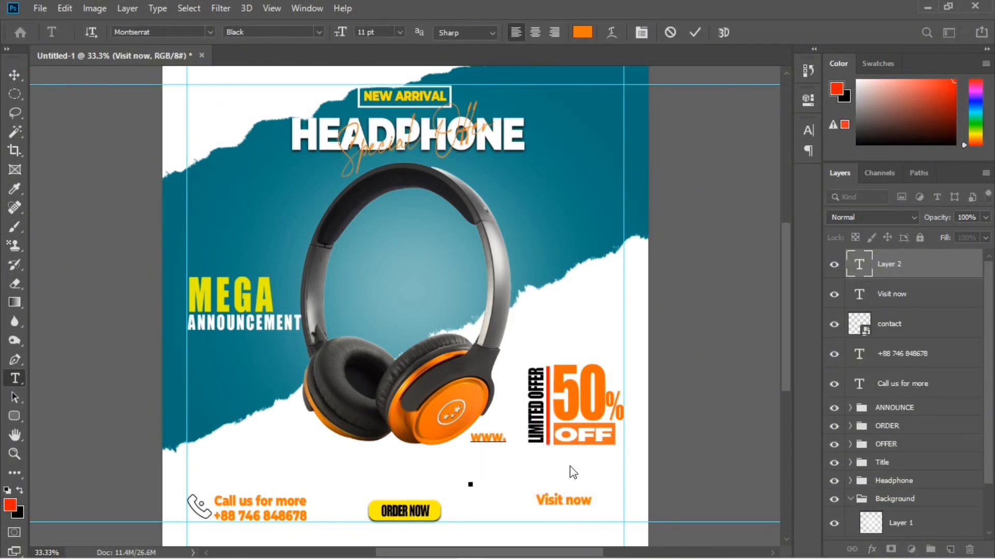
key(ctrl+Return)
drag(571, 461, 511, 514)
key(shift+Down)
key(shift+Down)
key(Return)
Change the website text's colour to black and fit the whole design in view
click(581, 32)
click(612, 319)
click(938, 133)
key(ctrl+Return)
key(ctrl+0)
scroll(485, 262, up, 1)
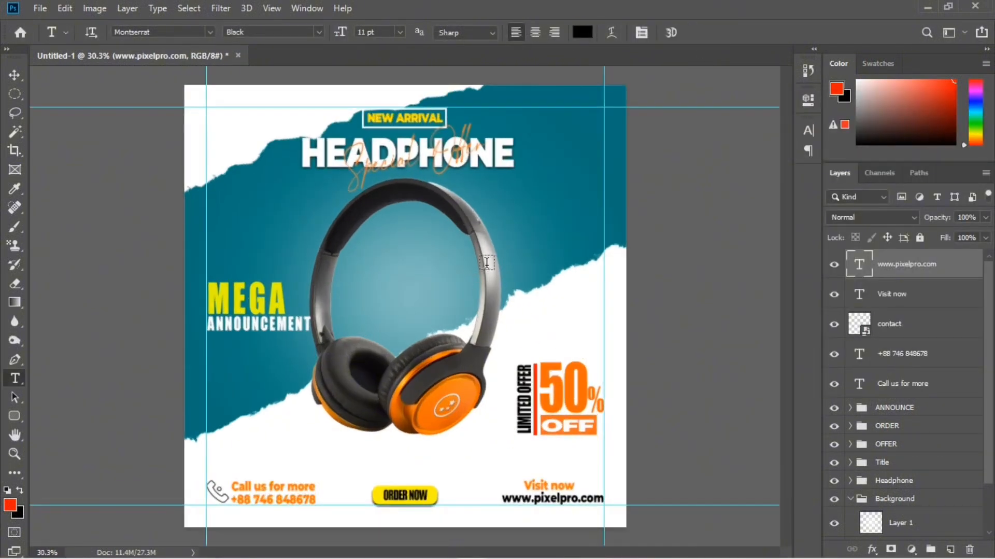
Group the website, "Visit now", phone icon, phone number and "Call us for more" layers as "contact"
click(446, 550)
click(420, 131)
ctrl+click(925, 292)
ctrl+click(936, 327)
ctrl+click(936, 357)
ctrl+click(936, 387)
key(ctrl+g)
double_click(891, 260)
text(contact)
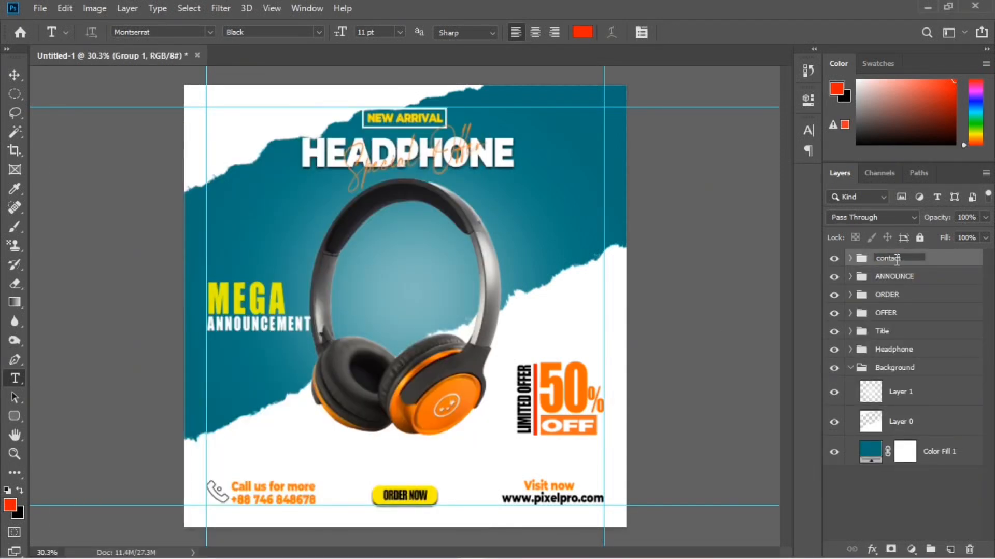
click(943, 495)
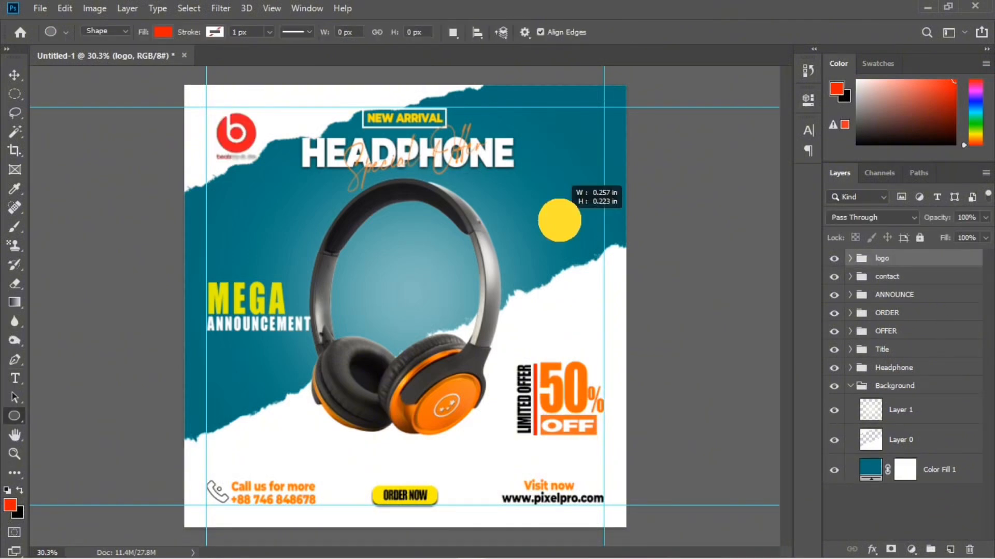
Place the Beats logo on the white area beside the title and add three small orange outline circles around the headphone
mouse_move(560, 220)
mouse_down()
mouse_move(568, 239)
mouse_move(249, 352)
mouse_move(288, 172)
mouse_up()
click(597, 209)
click(596, 233)
click(765, 96)
click(214, 32)
click(142, 91)
key(ctrl+t)
key(Return)
key(ctrl+t)
click(698, 32)
click(663, 326)
Add a text layer of dots in white on the teal area beside the headphone, just below the title
click(920, 264)
click(950, 549)
key(t)
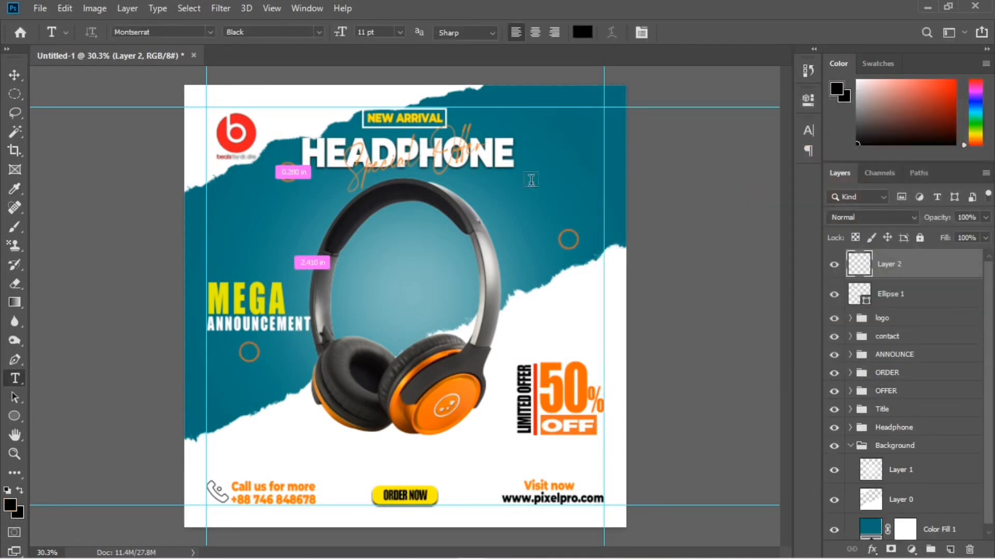
click(535, 164)
text(......)
key(ctrl+a)
click(583, 33)
key(Return)
click(695, 33)
Adjust the dotted text's size and character settings so it forms two small rows beneath the end of the HEADPHONE title
key(ctrl+t)
drag(553, 176, 554, 177)
drag(544, 164, 295, 386)
click(697, 32)
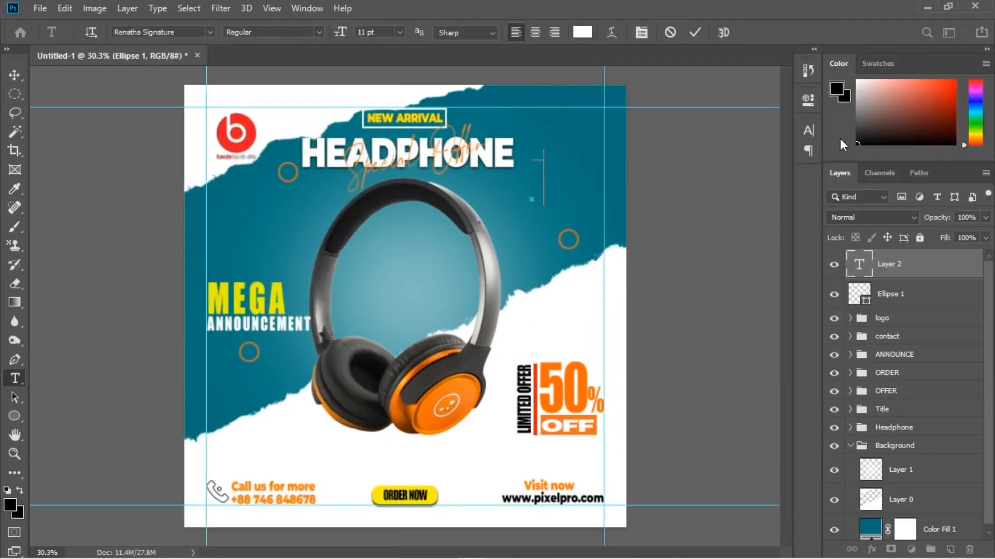
click(695, 33)
key(ctrl+t)
click(809, 130)
click(699, 33)
key(v)
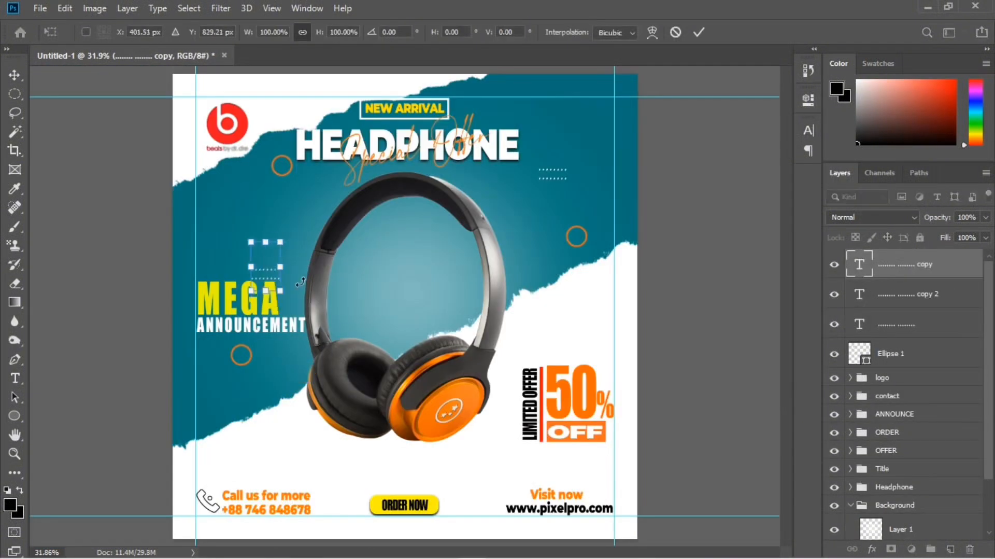
Copy the dotted text to the teal area below MEGA ANNOUNCEMENT and group the circles and dots as "design"
drag(268, 267, 225, 404)
click(699, 32)
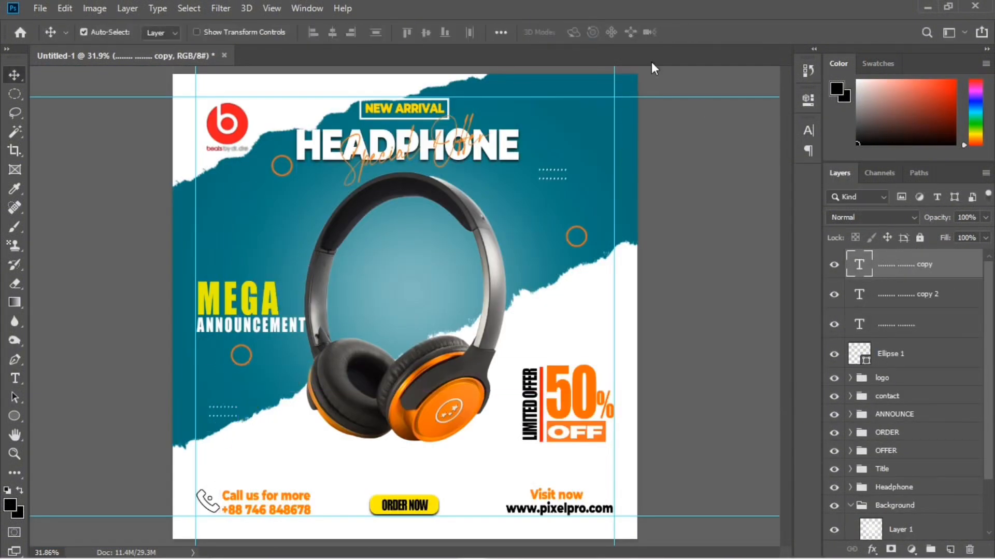
shift+click(944, 345)
key(ctrl+g)
double_click(889, 258)
text(design)
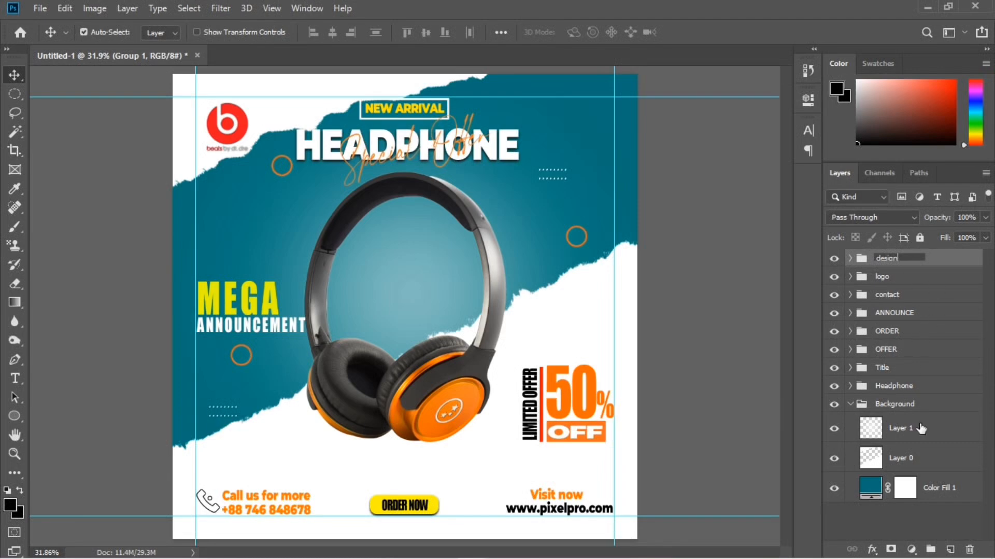
click(939, 518)
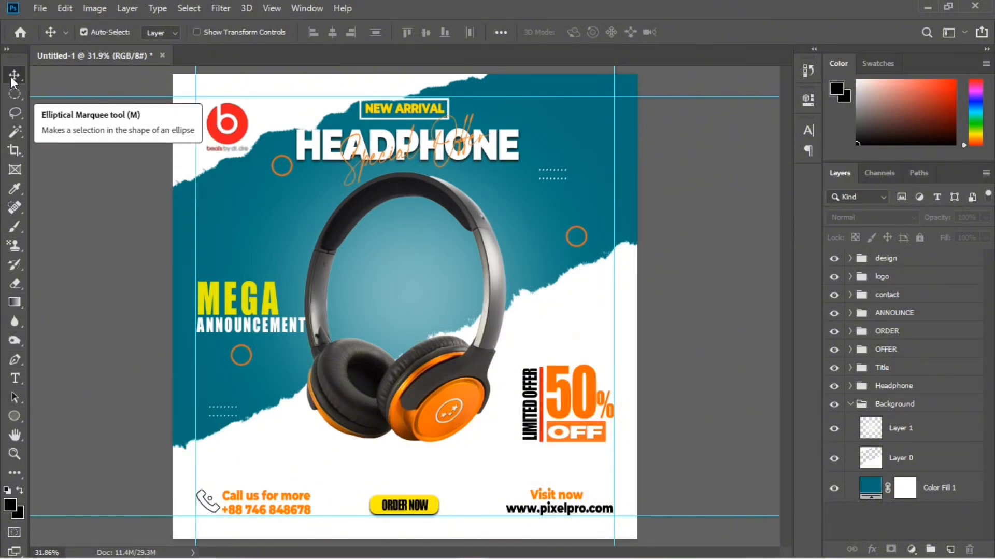
Add a soft black spot on a new layer beneath the headphone image and flatten it into a shadow under the ear cups
click(461, 393)
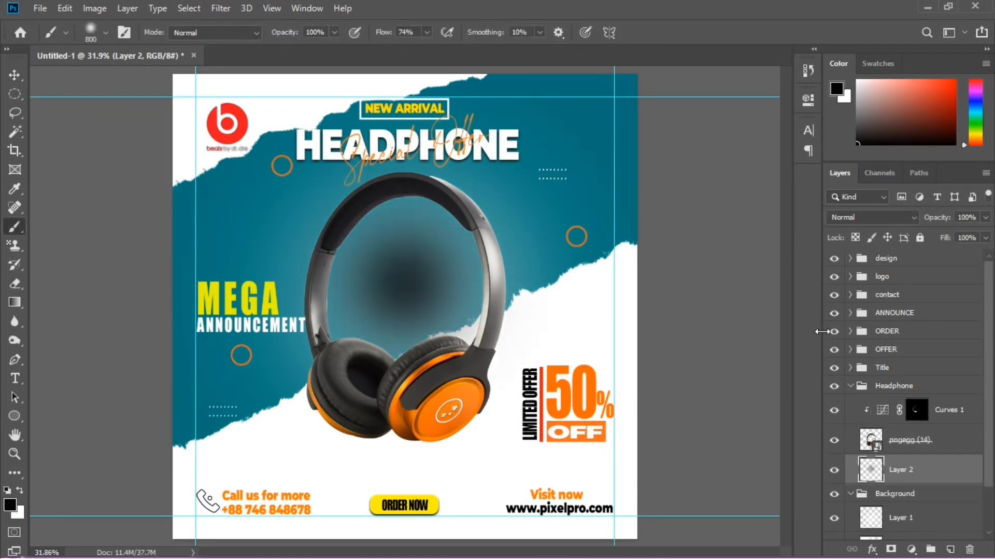
key(ctrl+t)
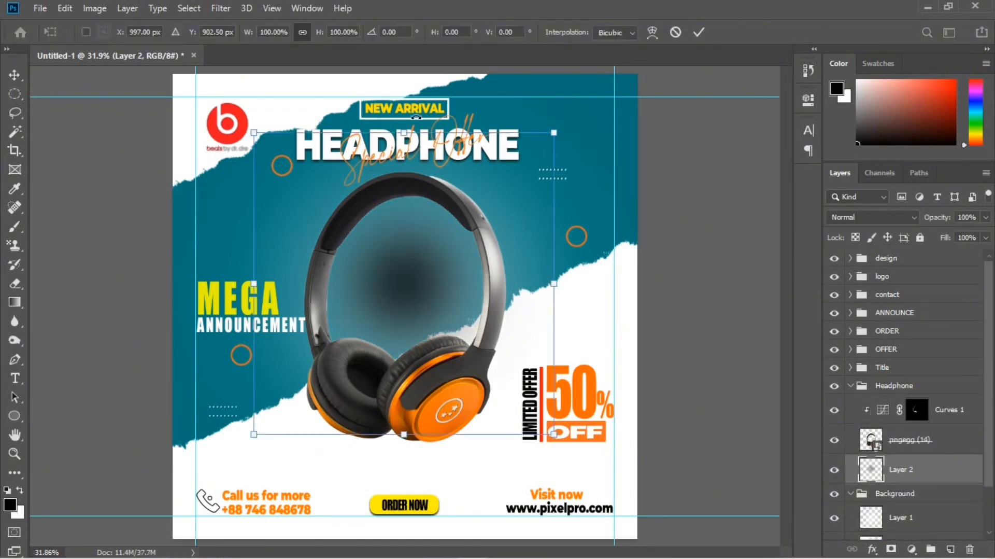
drag(407, 132, 406, 460)
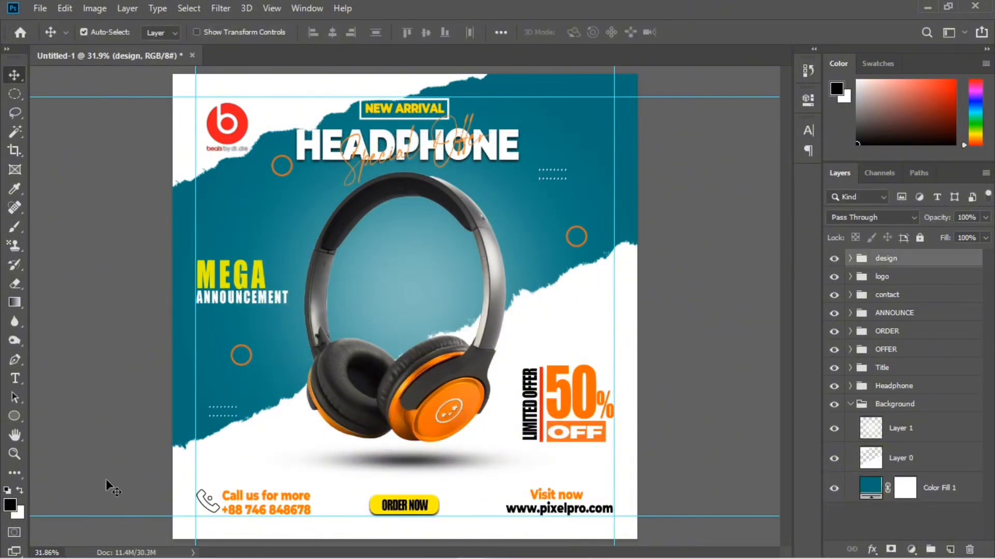
Draw a rectangle of about 2017 by 2032 px covering the whole canvas and set it to no fill
click(24, 422)
right_click(24, 422)
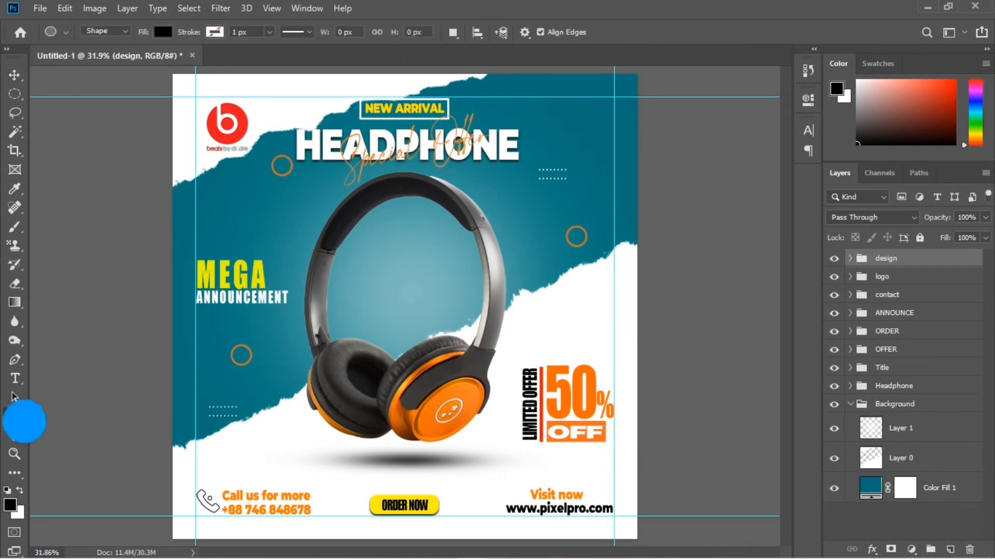
click(57, 413)
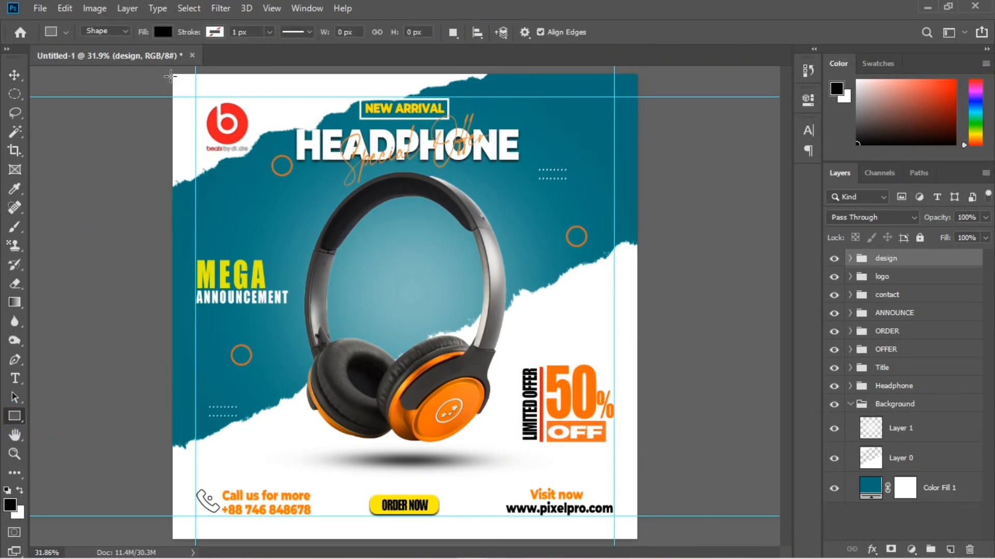
drag(171, 72, 639, 543)
click(601, 186)
click(610, 215)
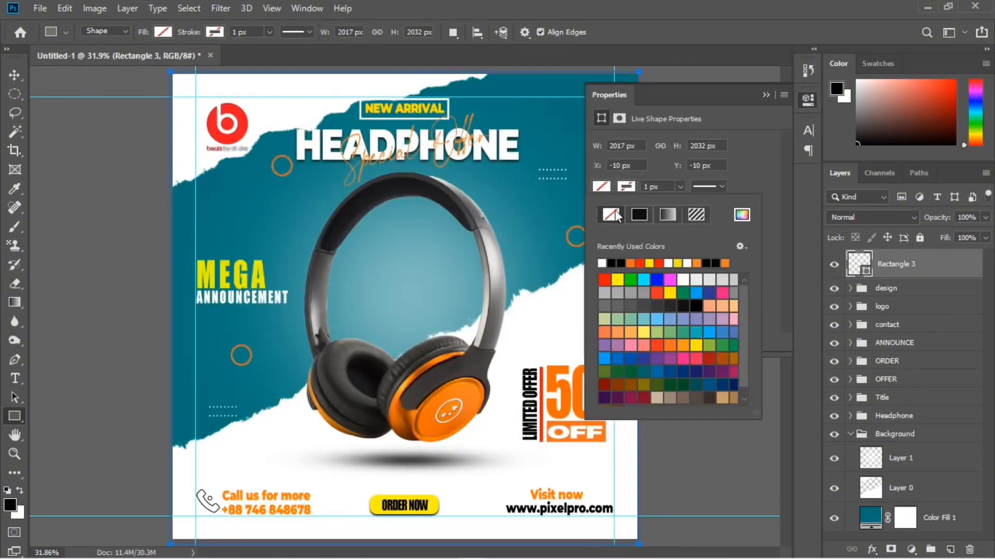
Give the canvas-sized rectangle a white 45 px stroke and name its layer "border"
click(626, 188)
click(626, 188)
click(626, 188)
click(627, 187)
click(626, 188)
click(628, 187)
click(601, 263)
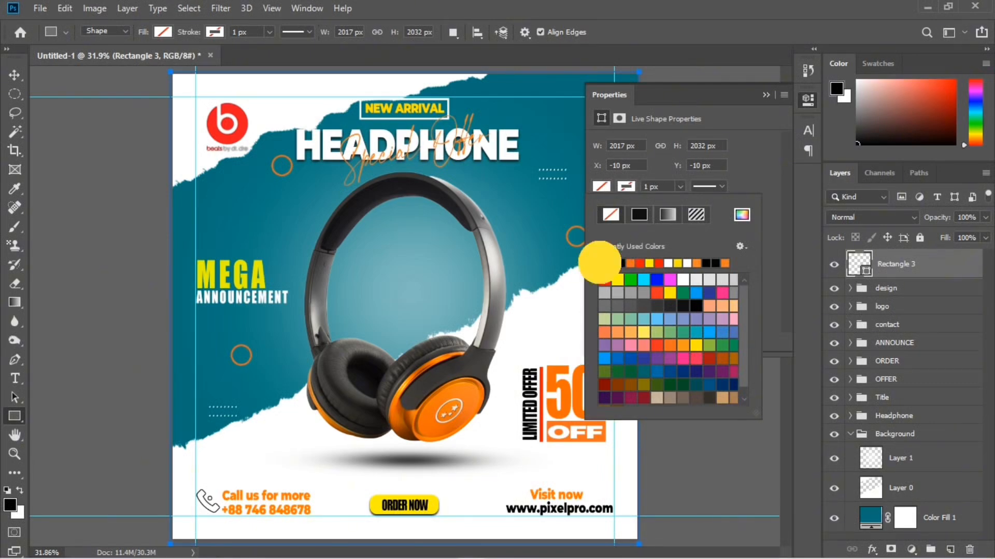
click(680, 186)
drag(667, 202, 695, 204)
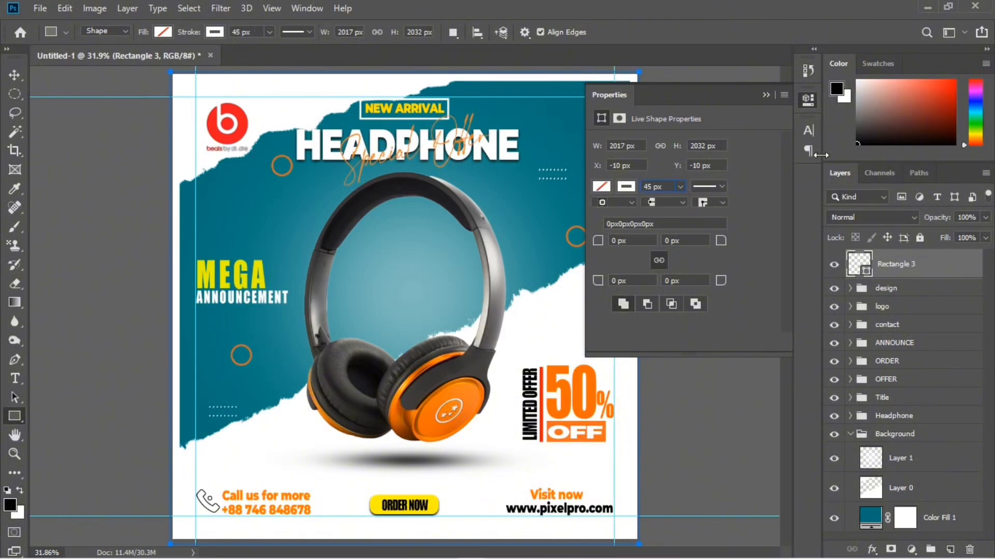
click(772, 93)
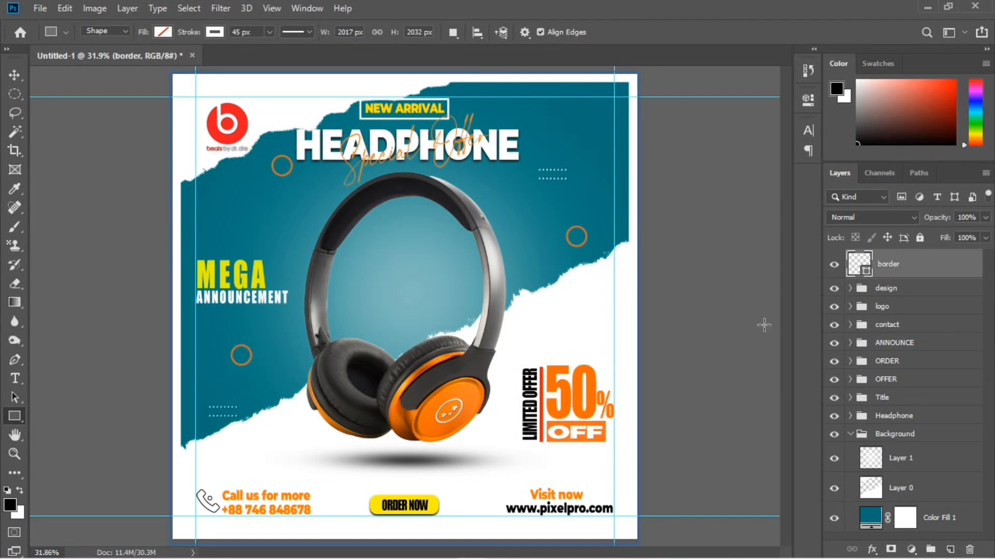
Try red 7c0000 and orange ee752c as the background's solid fill colour
click(873, 523)
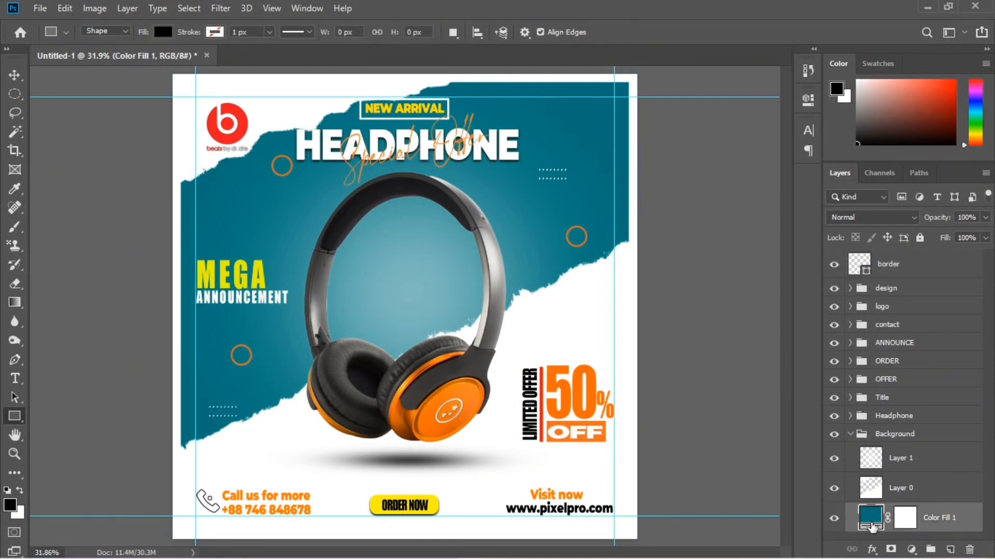
double_click(871, 519)
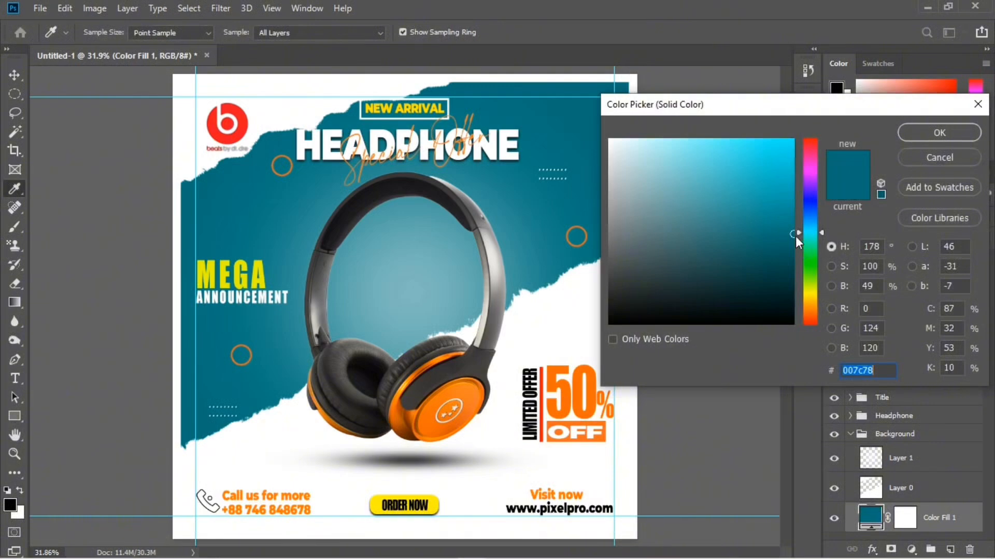
drag(806, 232, 814, 130)
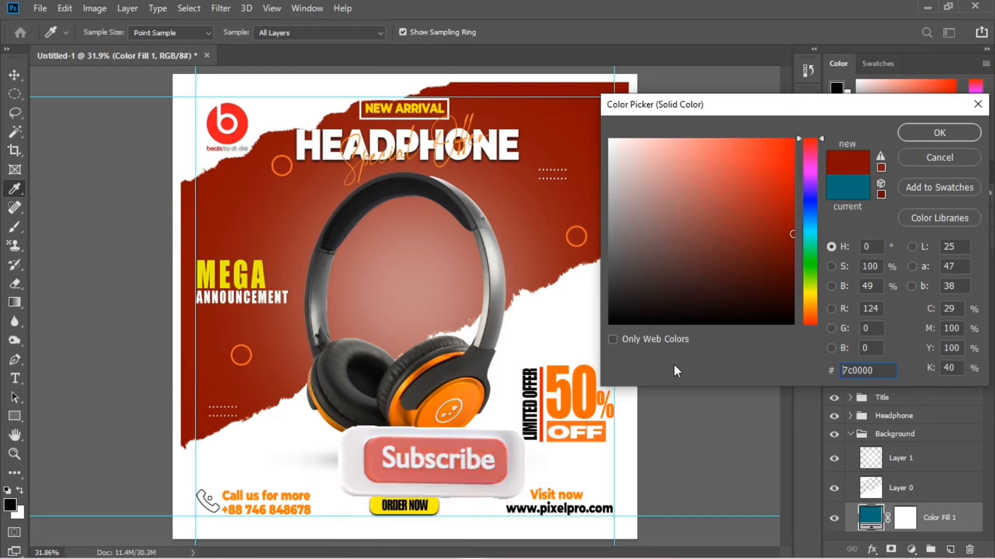
click(481, 397)
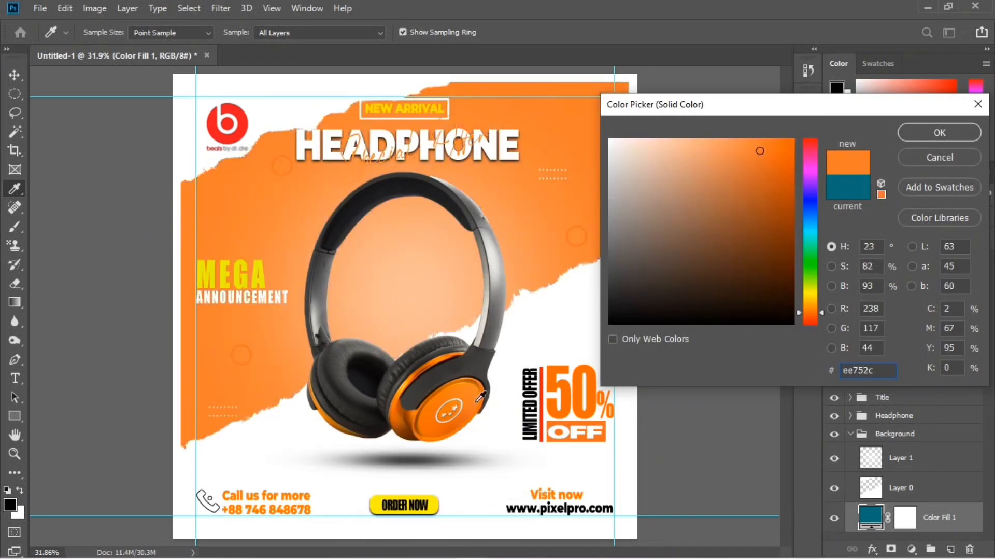
click(959, 158)
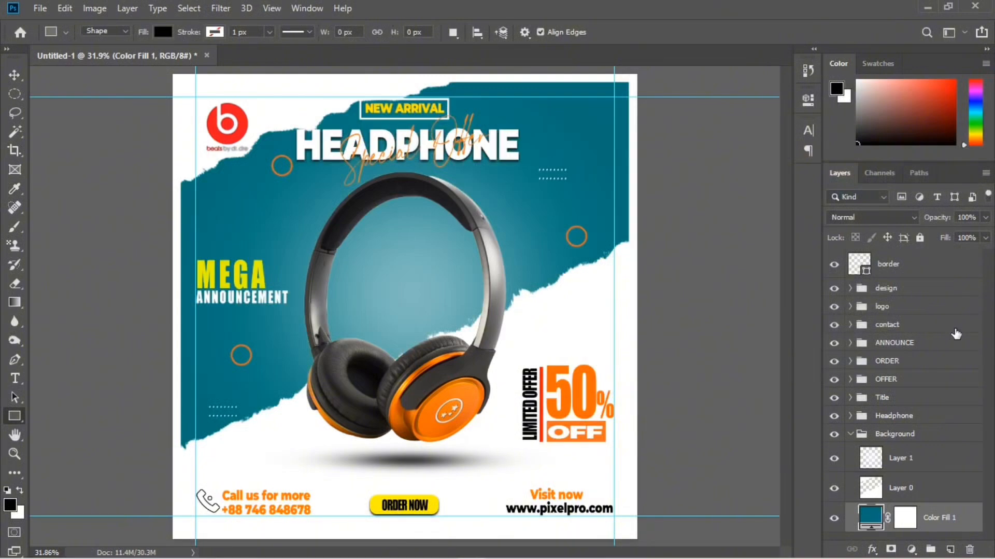